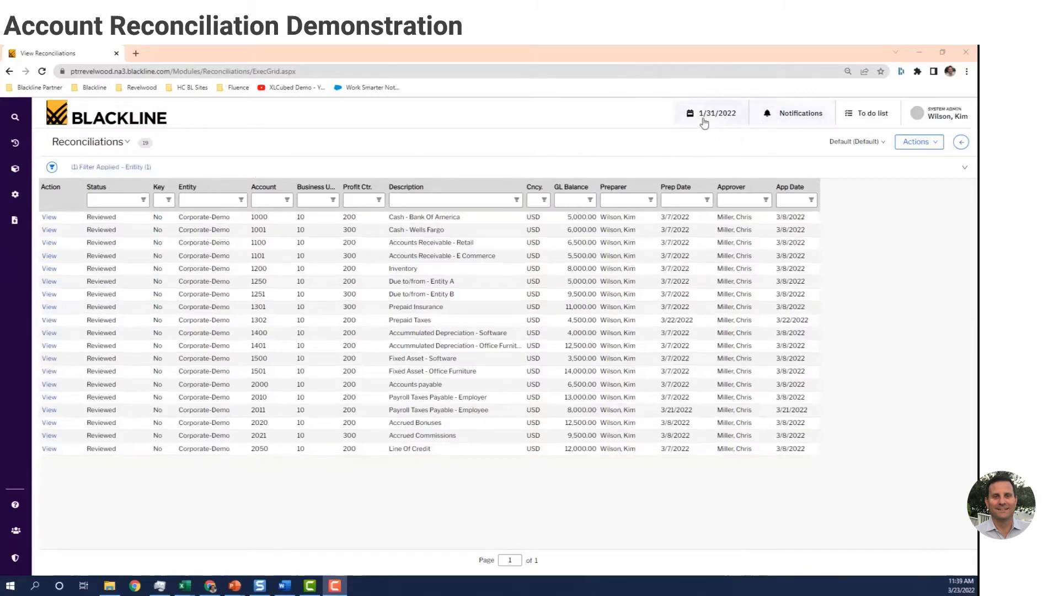
# Switch the reconciliations list to the 2/28/2022 period.
pyautogui.click(709, 113)
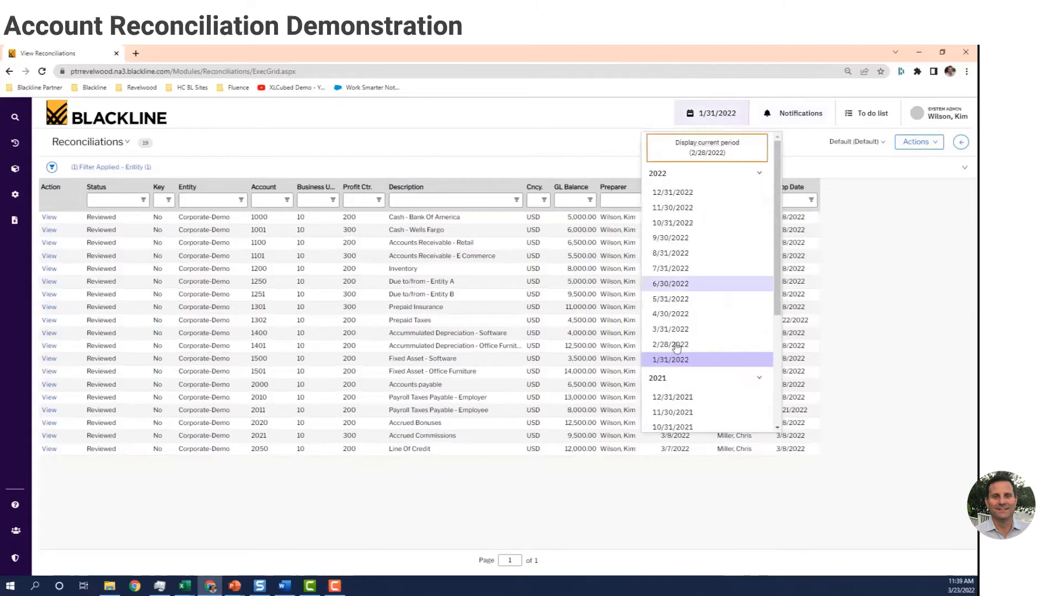
pyautogui.click(676, 344)
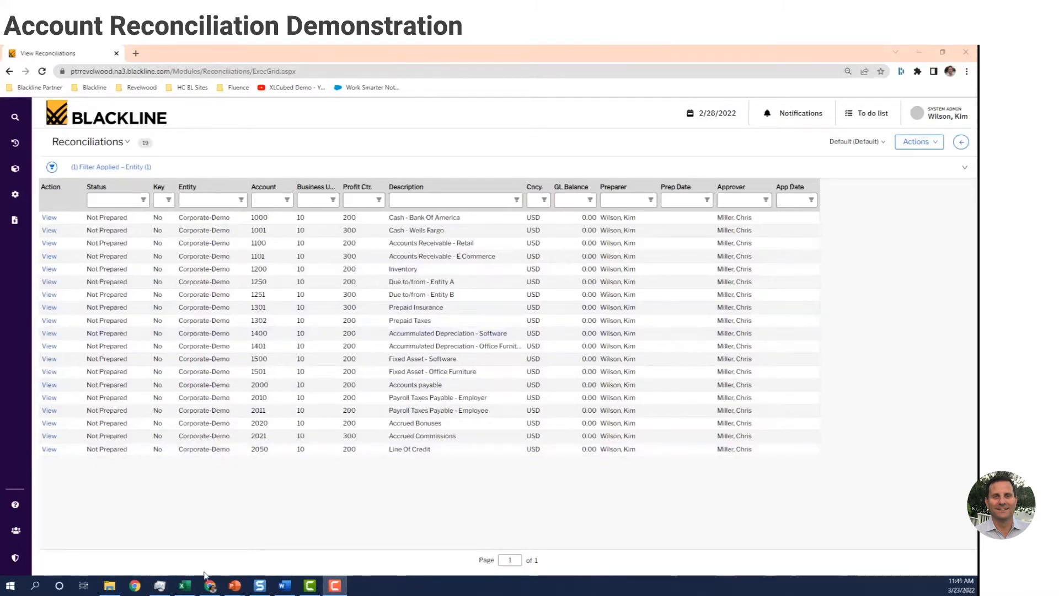
# Switch to Excel, review the import template's Accounts - Feb and Items sheets, and return to BlackLine in the browser.
pyautogui.click(186, 585)
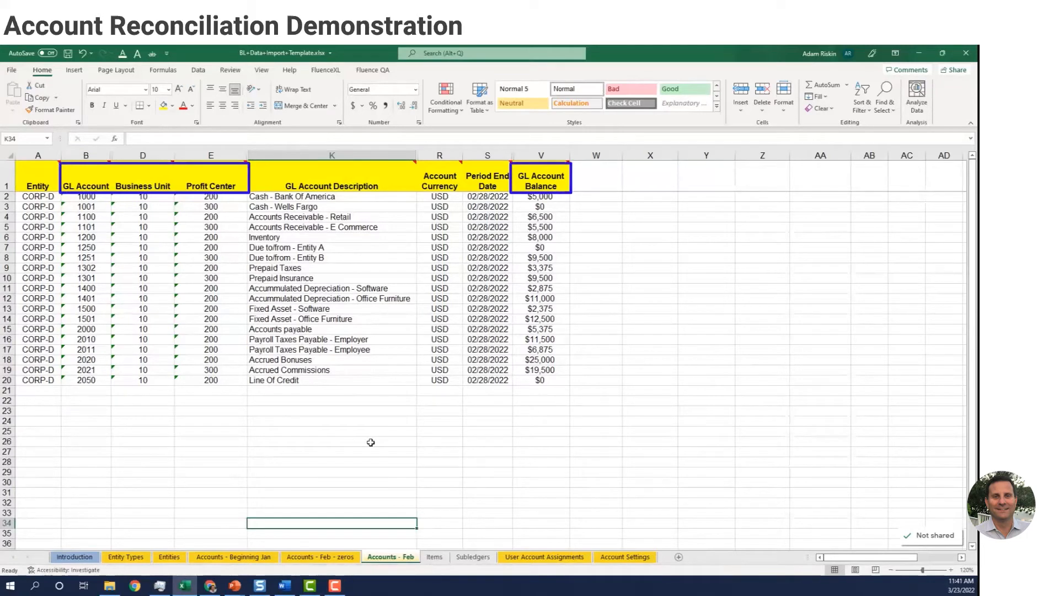
pyautogui.click(435, 557)
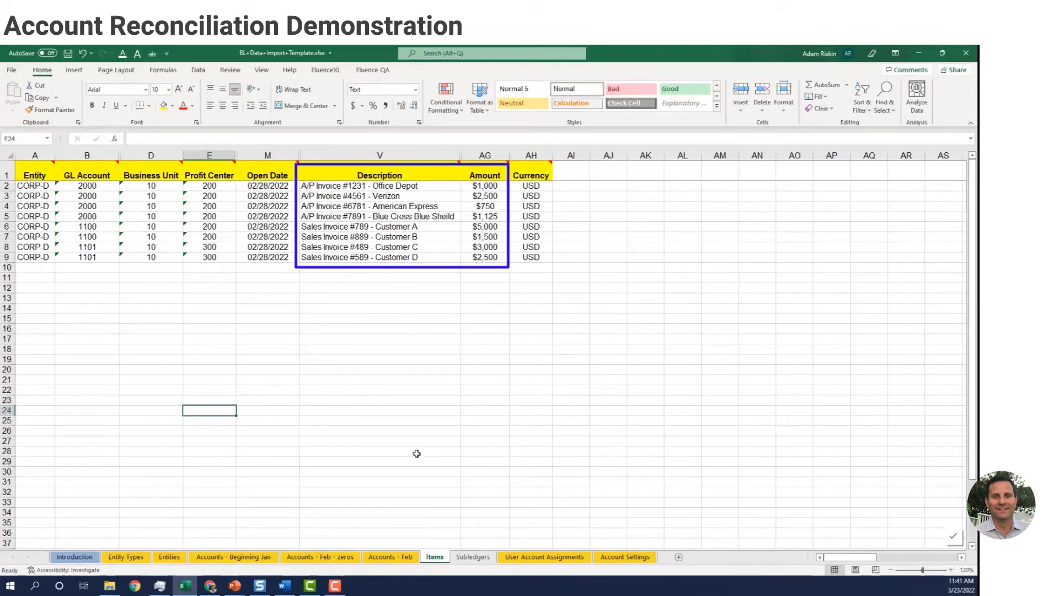
pyautogui.click(211, 588)
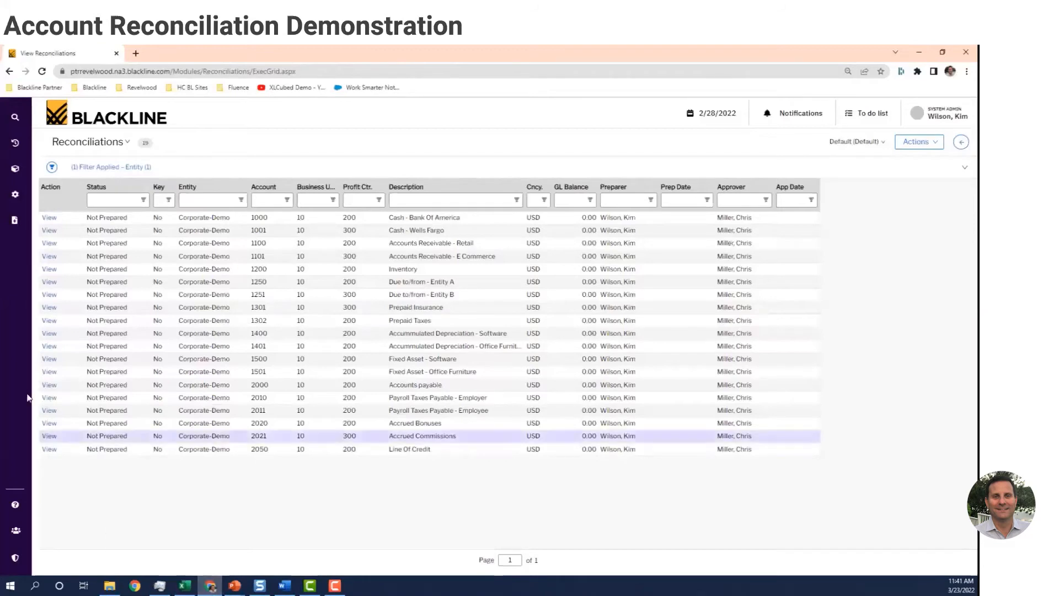
# Import the file Load File - Subledger Items.txt with Items as the import type.
pyautogui.moveTo(15, 142)
pyautogui.click(81, 150)
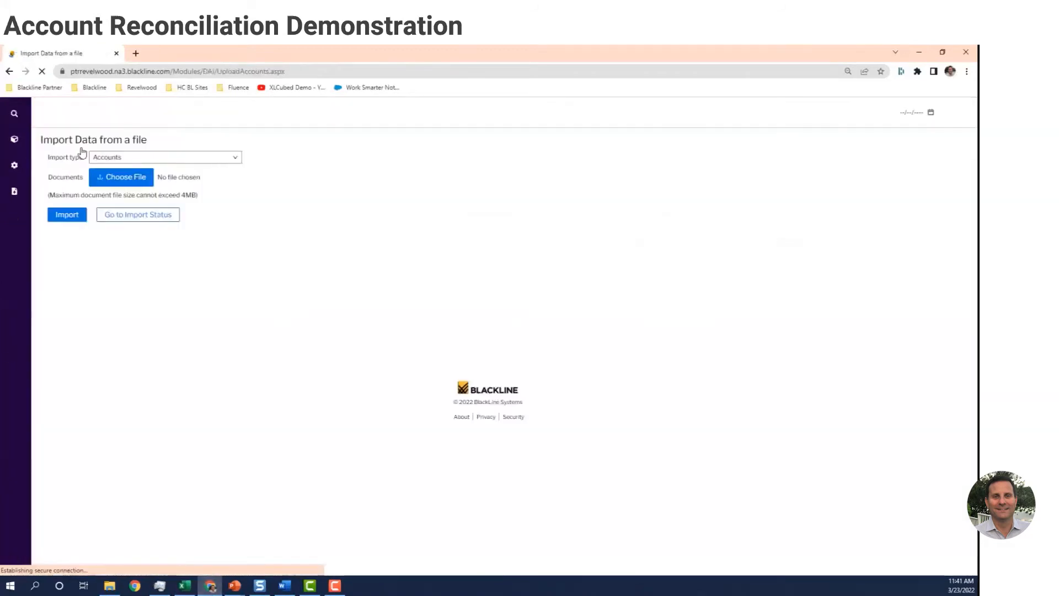
pyautogui.click(156, 157)
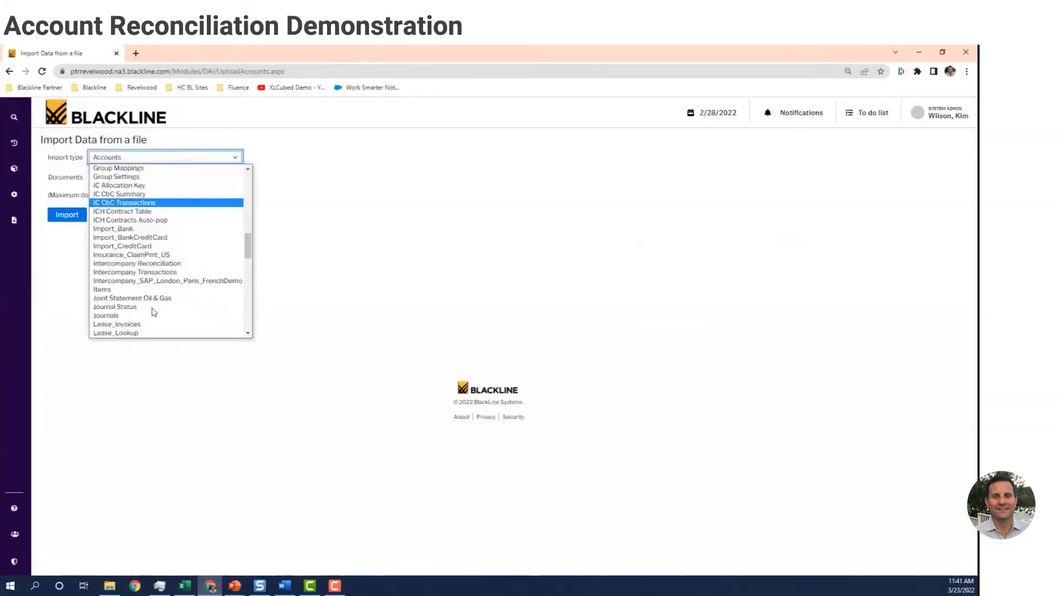
pyautogui.click(139, 288)
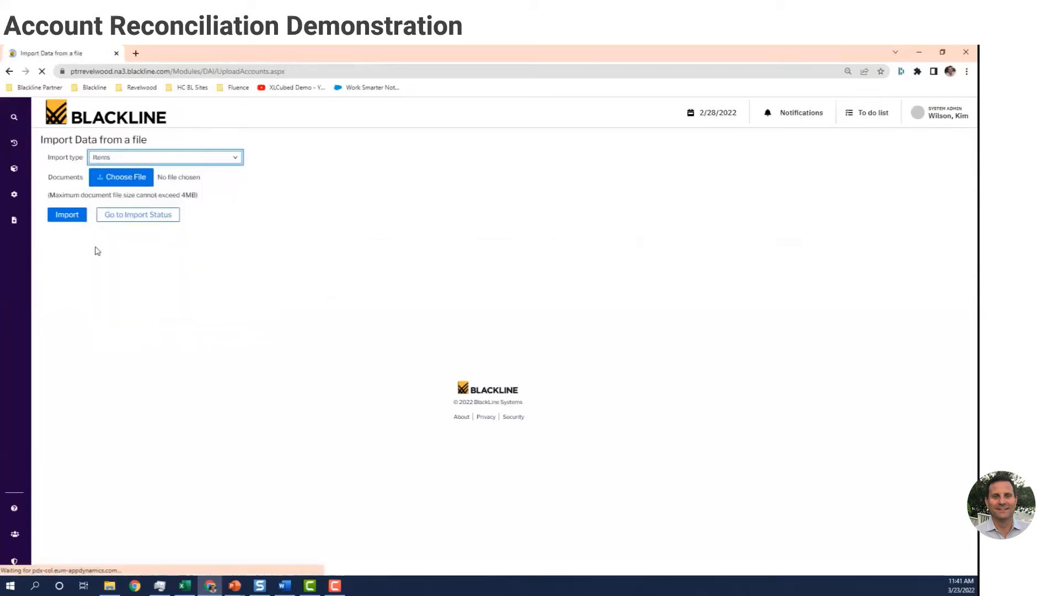
pyautogui.click(126, 183)
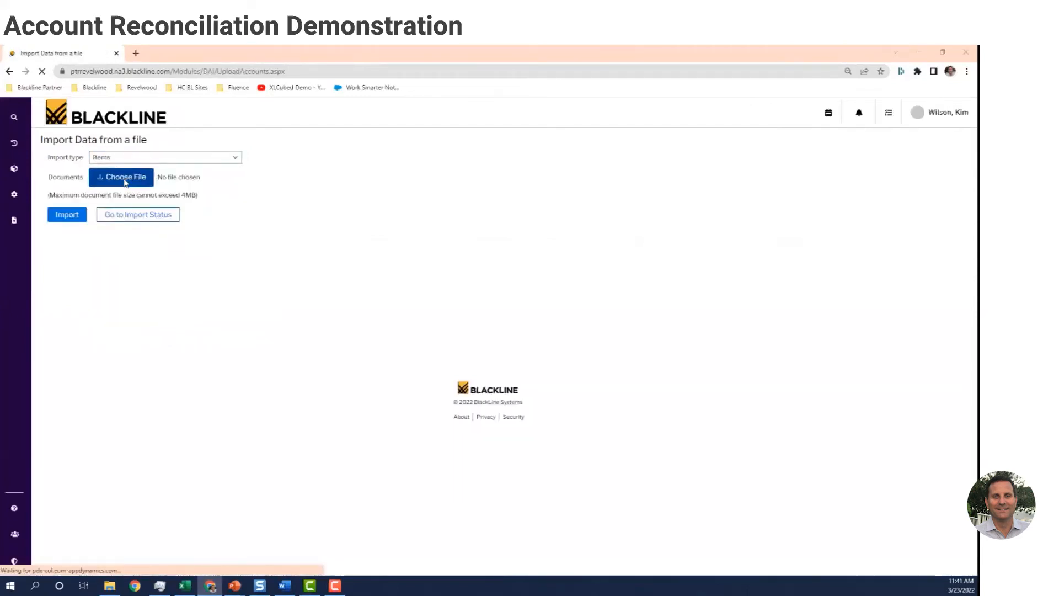
pyautogui.click(172, 132)
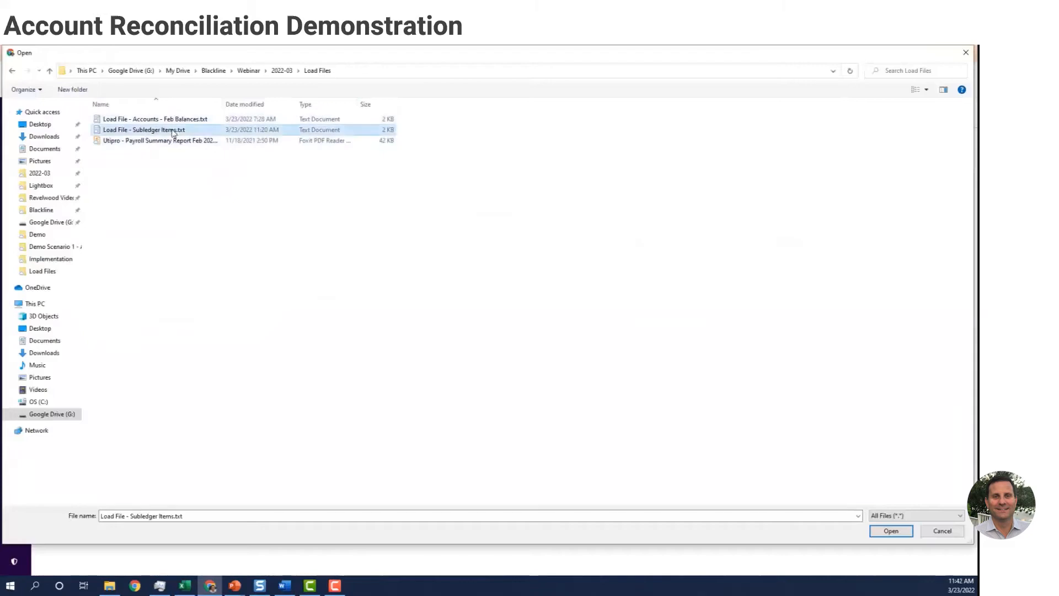
pyautogui.click(891, 530)
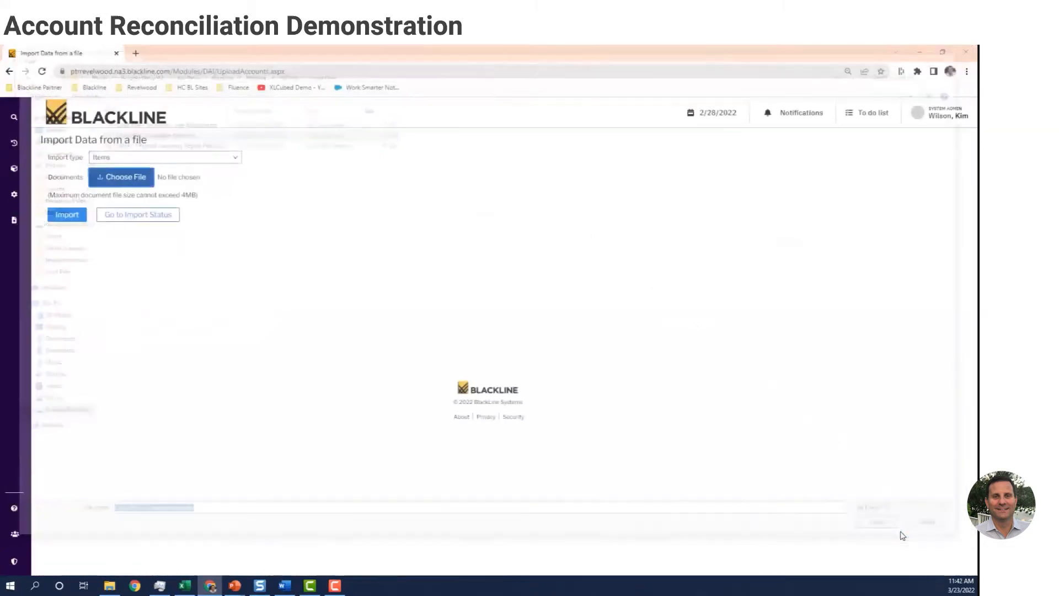
pyautogui.click(61, 215)
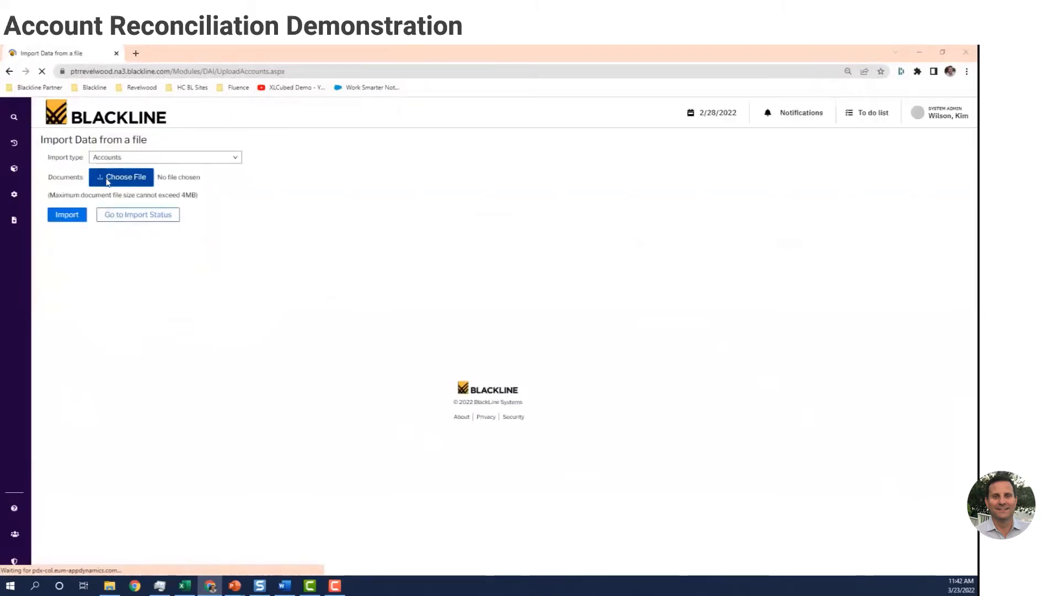
# Import the file Load File - Accounts - Feb Balances.txt with Accounts as the import type.
pyautogui.click(107, 182)
pyautogui.doubleClick(155, 119)
pyautogui.click(66, 221)
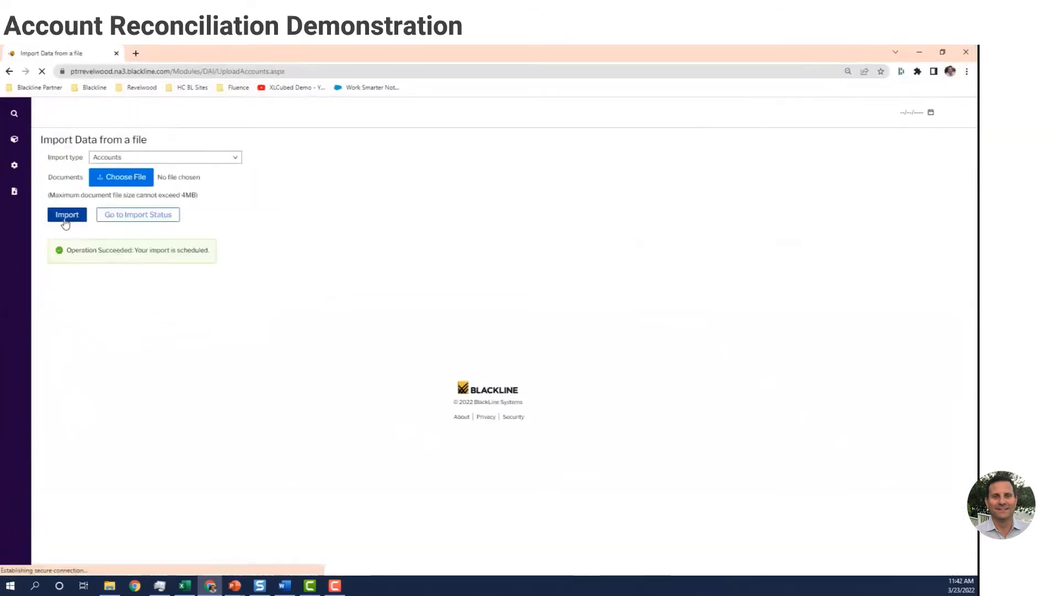
# Check the import status of the uploaded files and return to the reconciliations list.
pyautogui.click(151, 219)
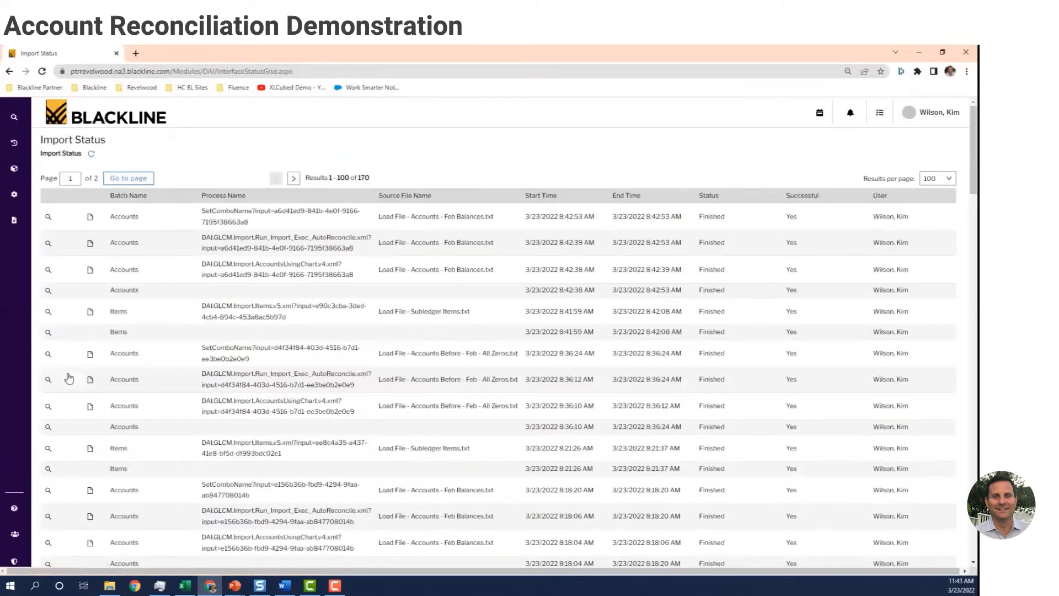
pyautogui.click(14, 173)
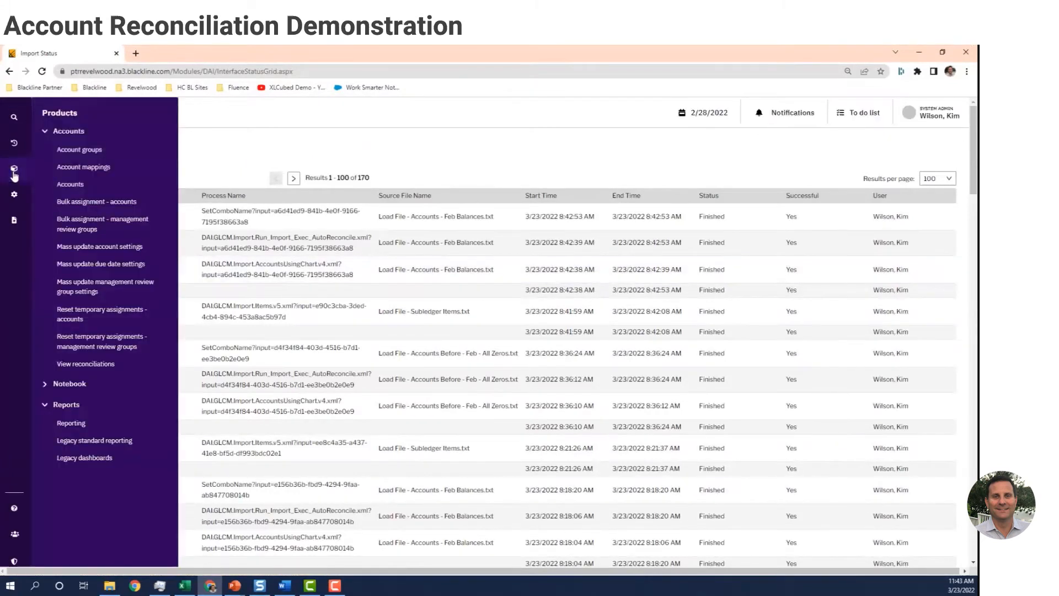
pyautogui.click(88, 364)
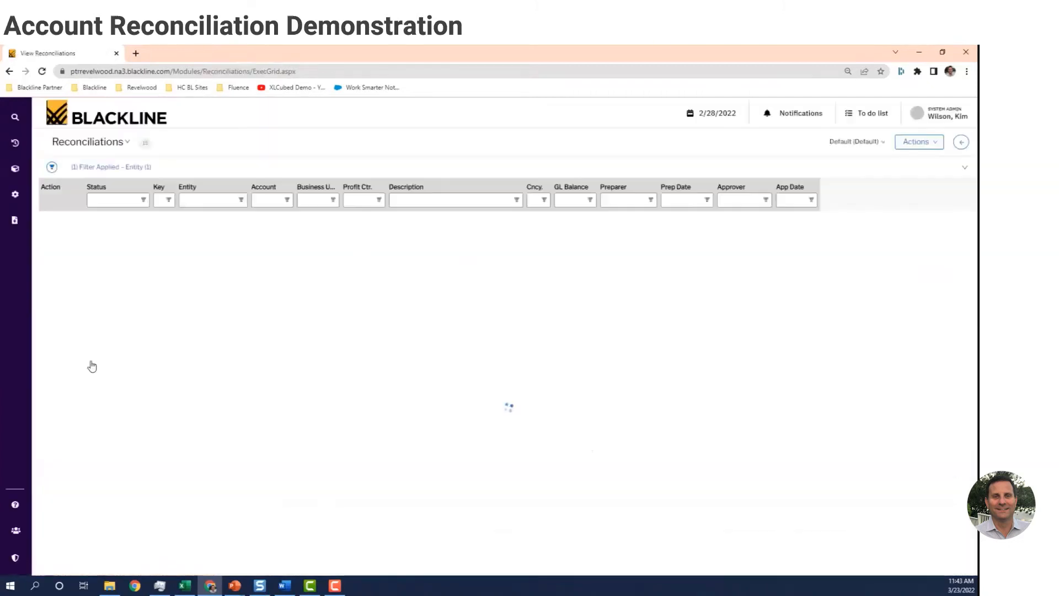
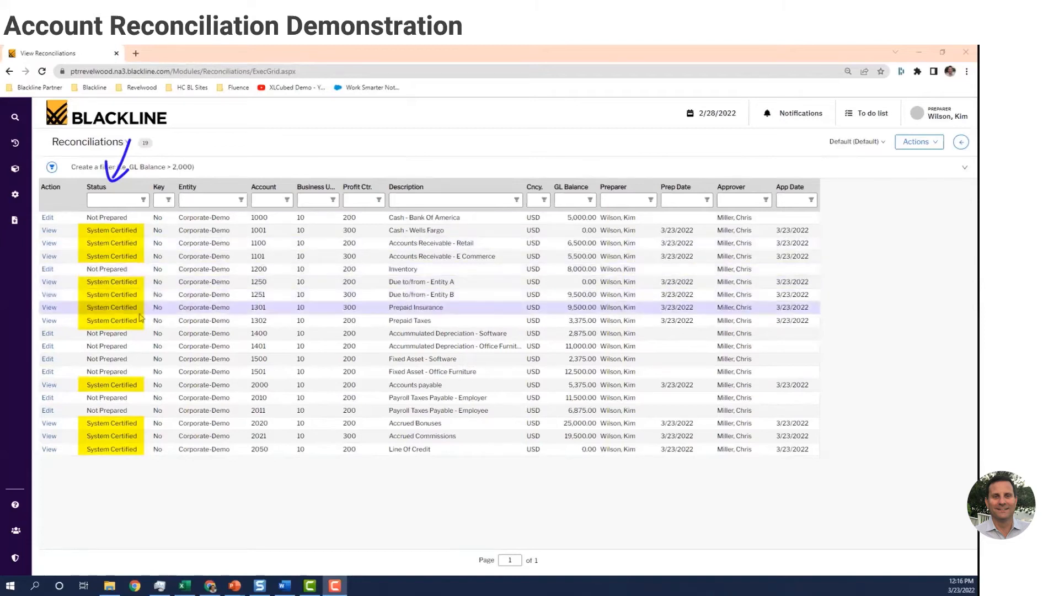
# Review the Prepaid Taxes reconciliation for account 1302 and return to the reconciliations list.
pyautogui.click(46, 322)
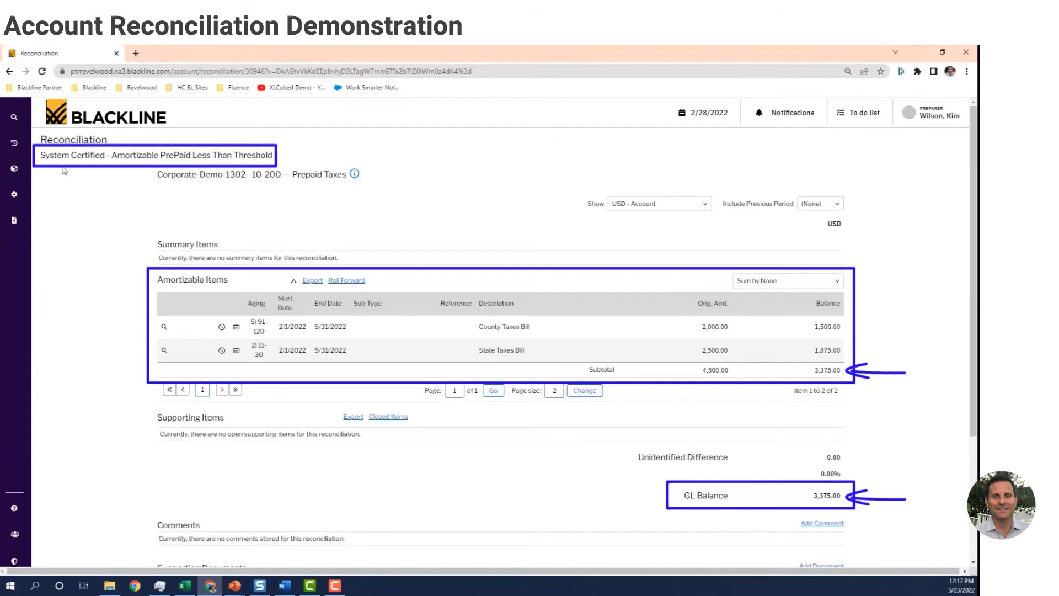
pyautogui.click(15, 169)
pyautogui.click(102, 170)
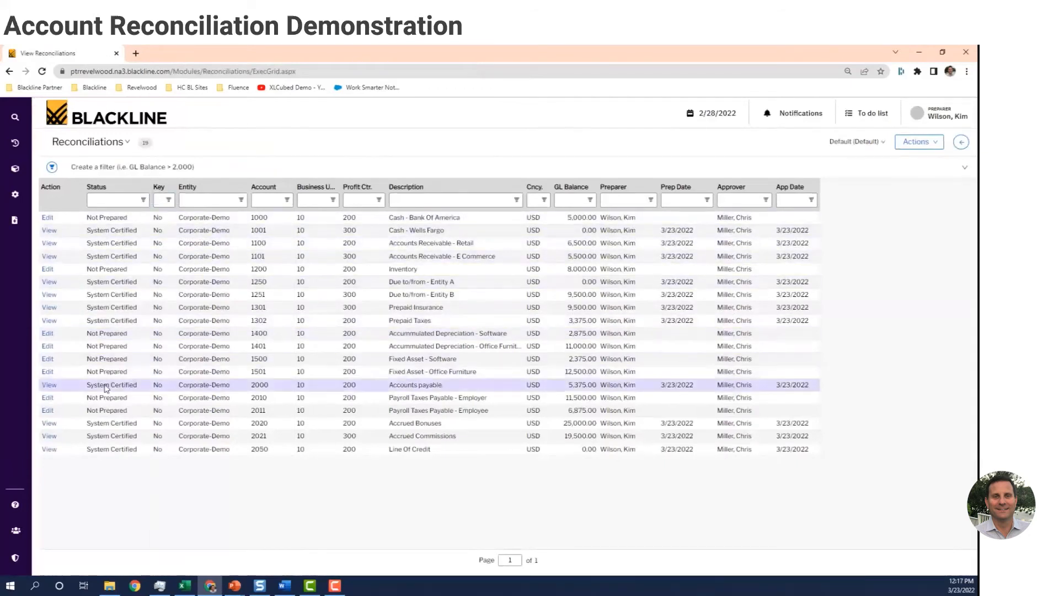
# Review the supporting items and GL balance of the Accounts payable reconciliation, and return to the reconciliations list.
pyautogui.click(50, 386)
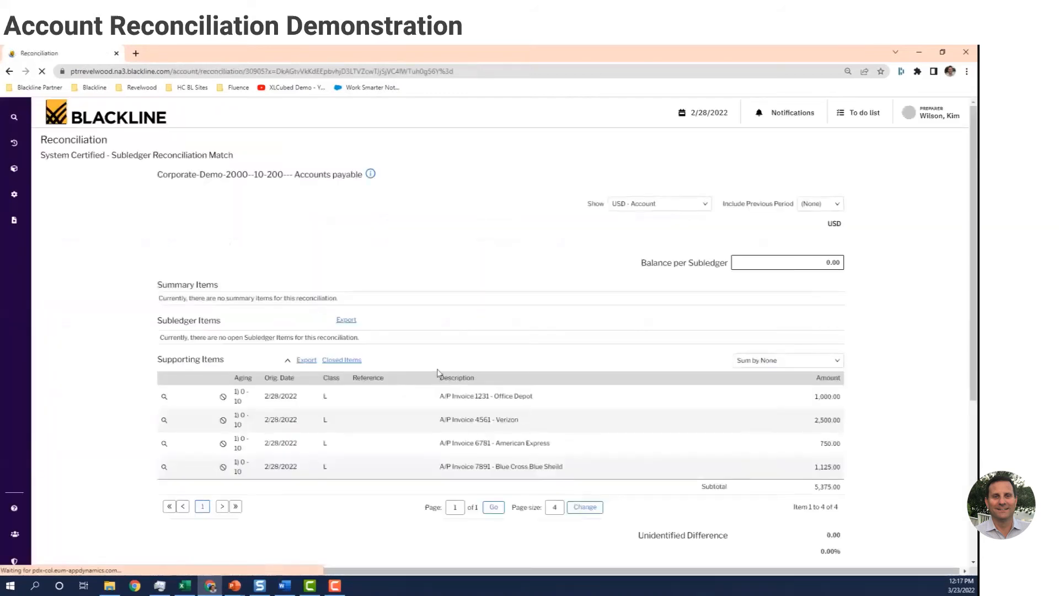
pyautogui.scroll(-3, 439, 374)
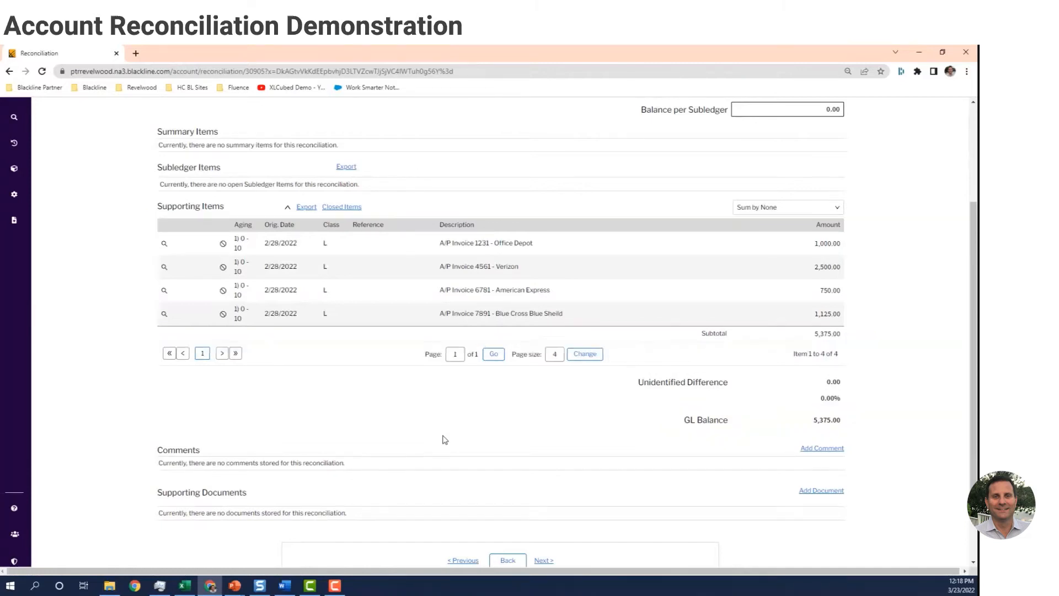
pyautogui.scroll(3, 444, 440)
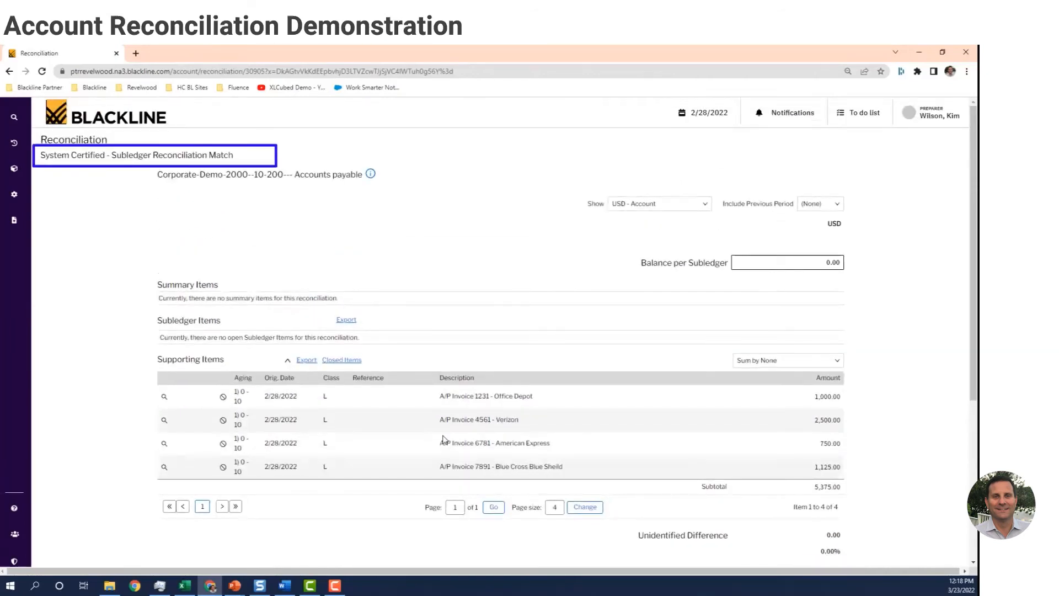
pyautogui.click(14, 169)
pyautogui.click(83, 173)
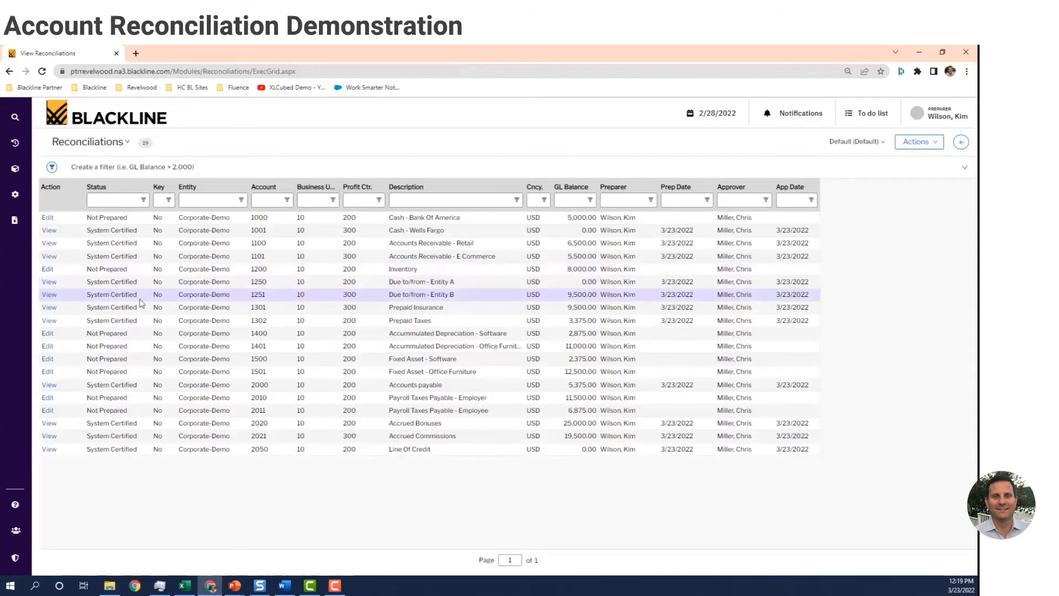
# Compare the Due to/from - Entity B reconciliation with the previous period 1/31/2022, and return to the reconciliations list.
pyautogui.click(52, 296)
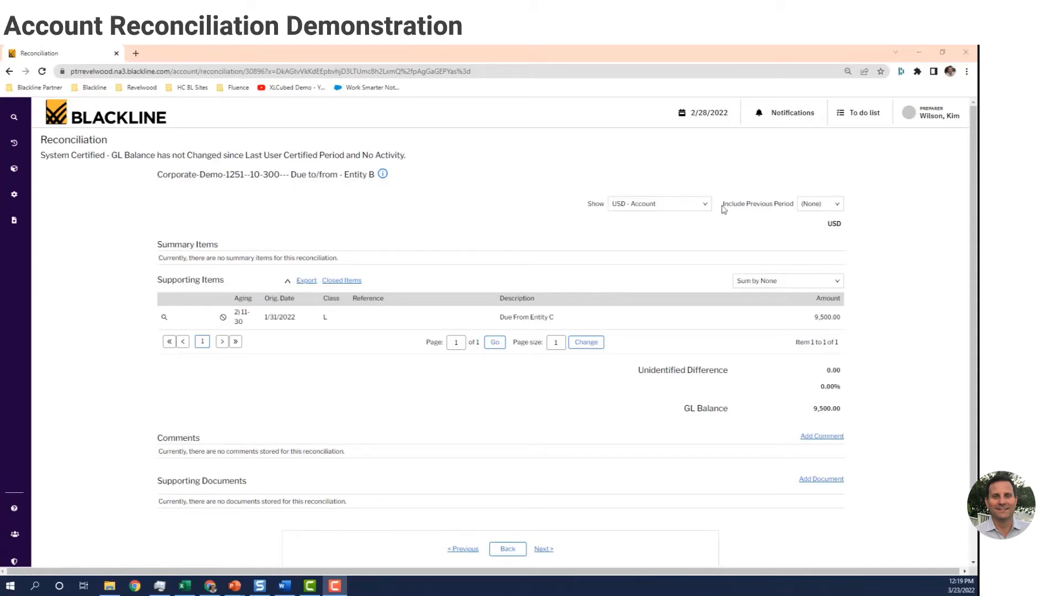
pyautogui.click(816, 207)
pyautogui.click(816, 225)
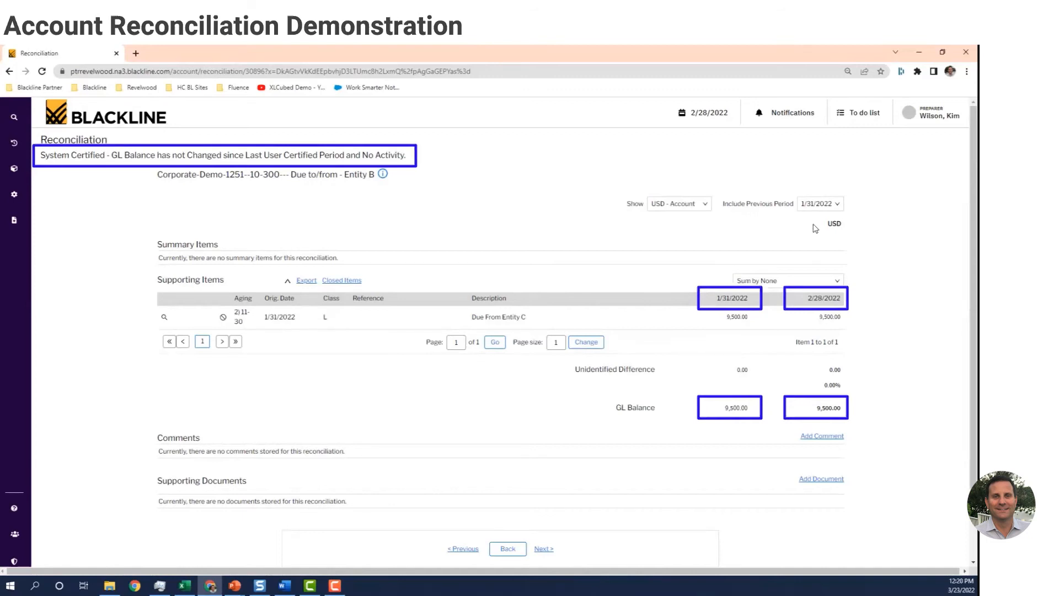
pyautogui.click(13, 168)
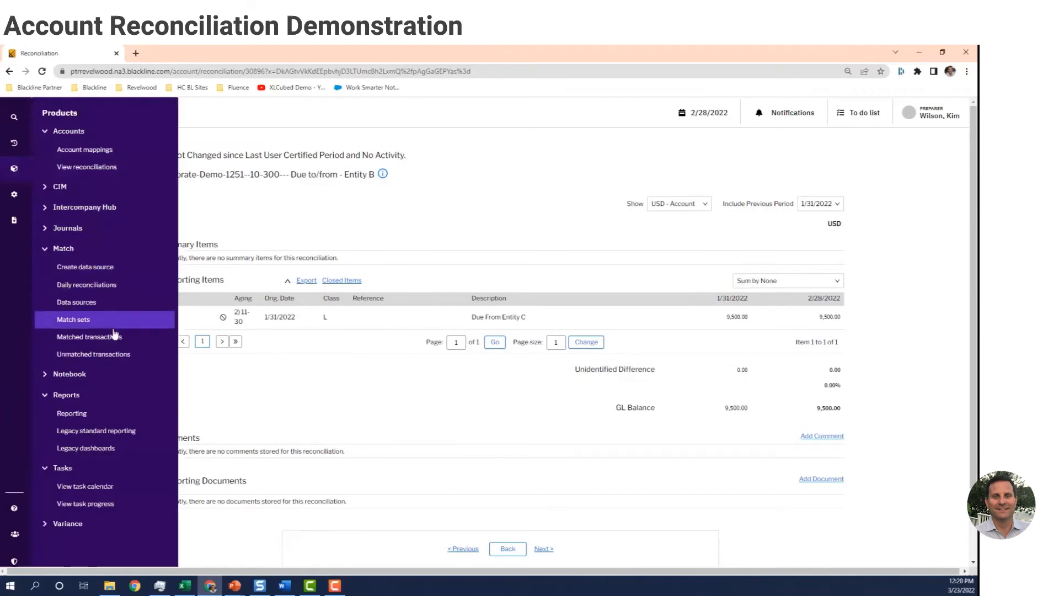
pyautogui.click(88, 168)
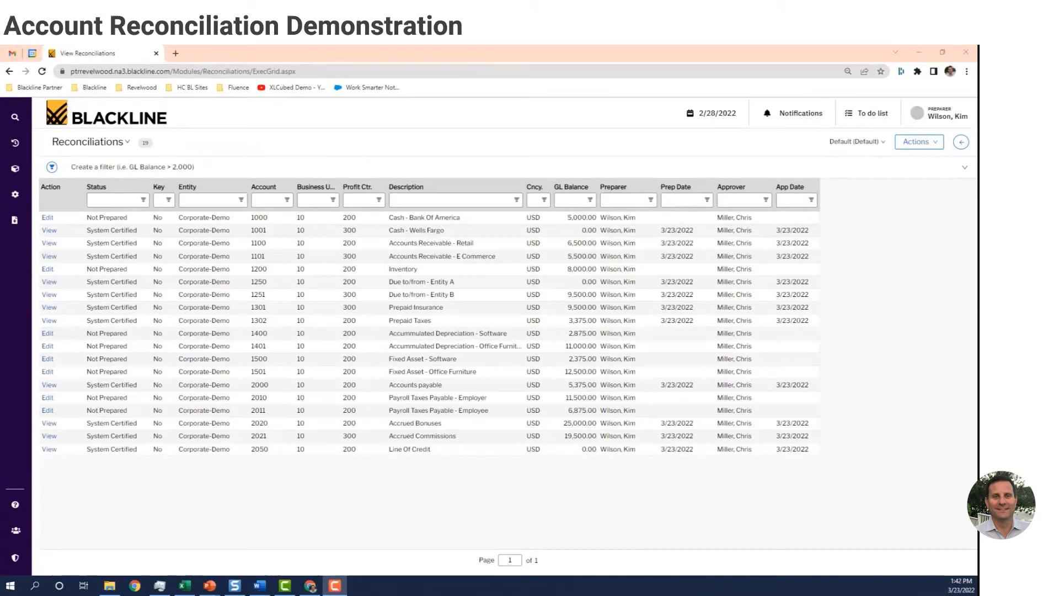
# Add a 2,000 USD List Component supporting item with reference Dept 100 to the Payroll Taxes Payable - Employee reconciliation and save it.
pyautogui.click(47, 412)
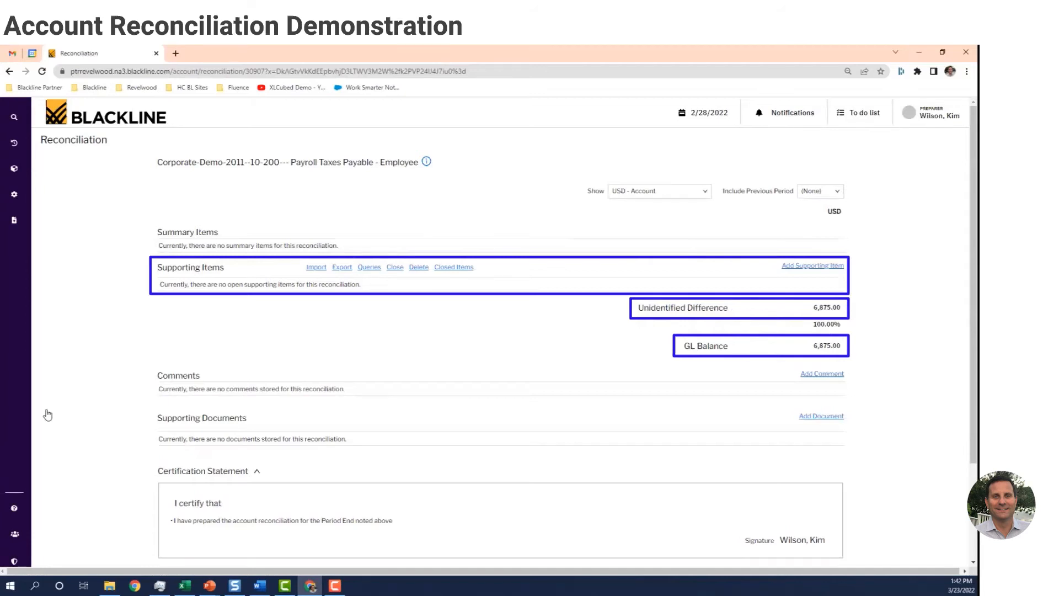
pyautogui.click(809, 267)
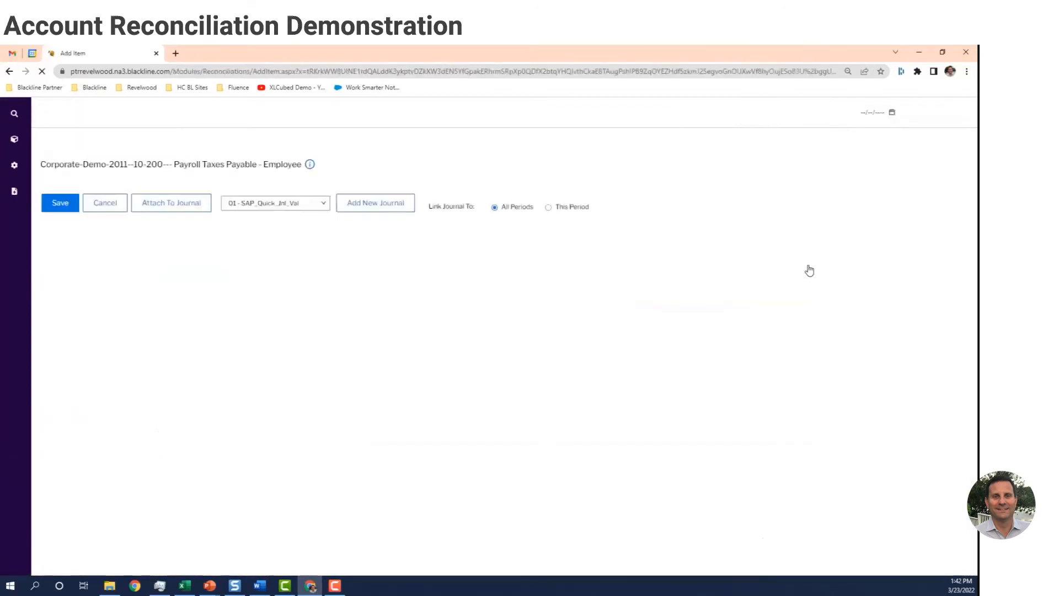
pyautogui.click(204, 248)
pyautogui.write('2000')
pyautogui.press('Tab')
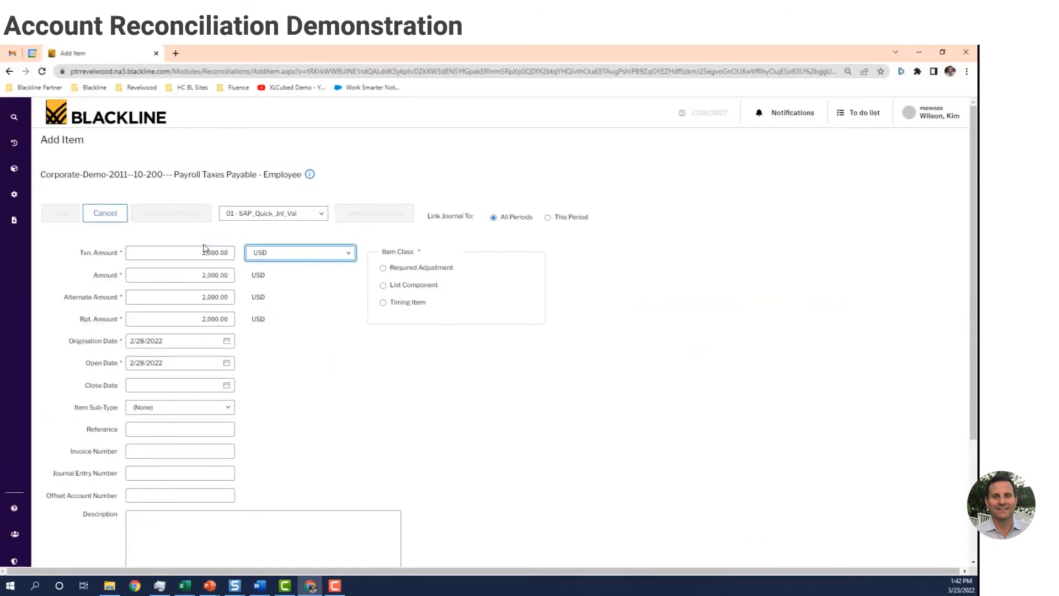
pyautogui.click(155, 428)
pyautogui.write('Dept 100')
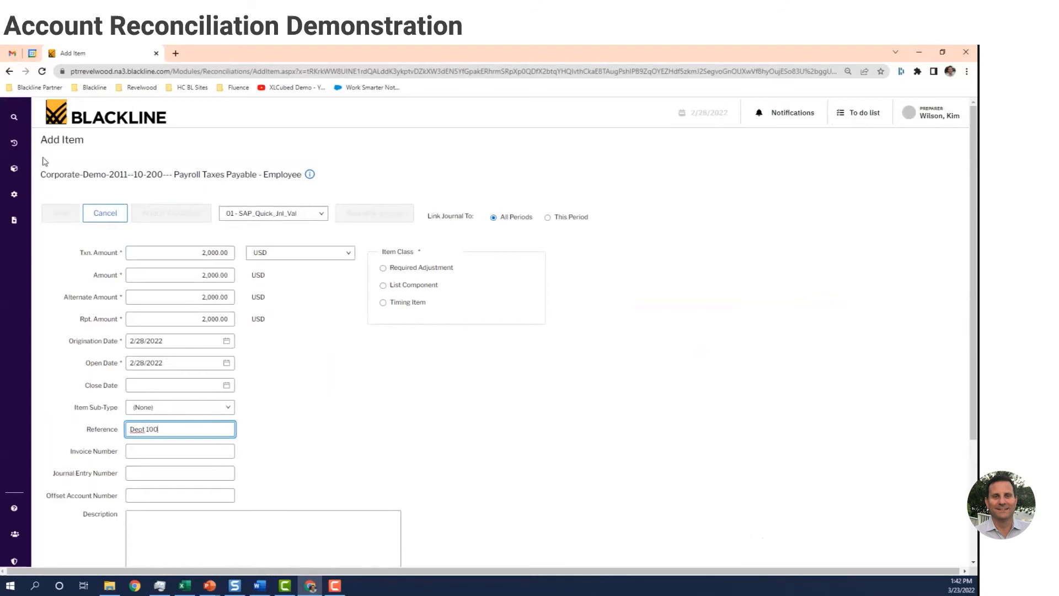
pyautogui.click(408, 286)
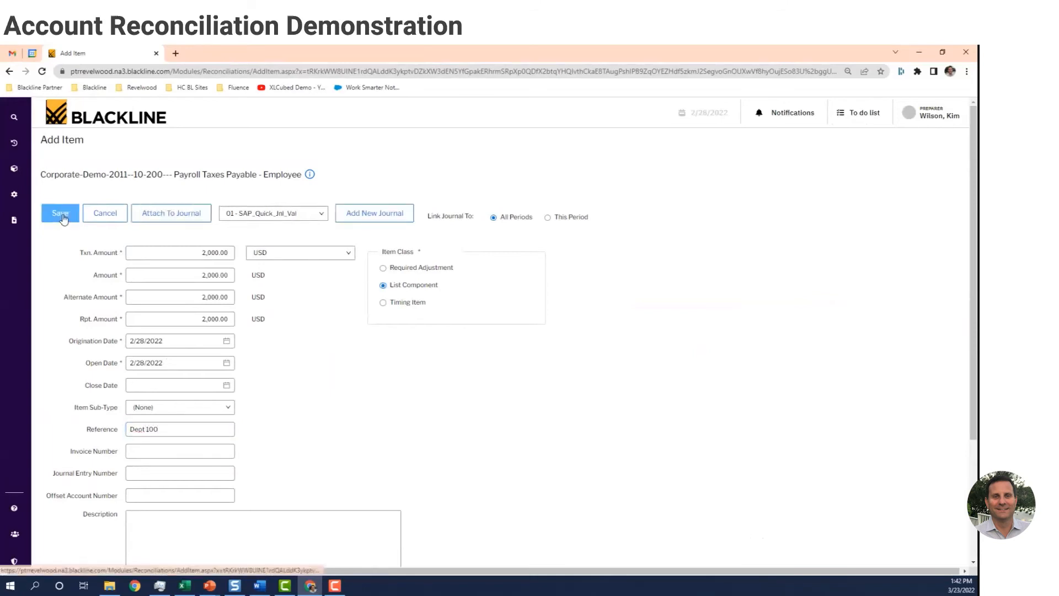
pyautogui.click(61, 215)
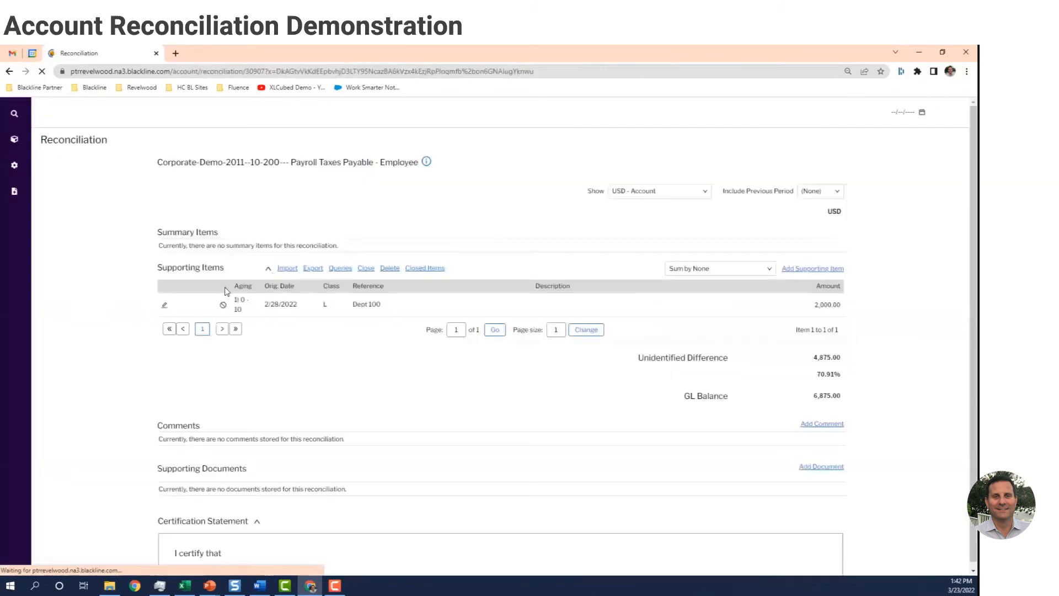
# Add a 3,000 USD List Component supporting item with reference Dept 200 to the Payroll Taxes Payable - Employee reconciliation and save it.
pyautogui.click(818, 270)
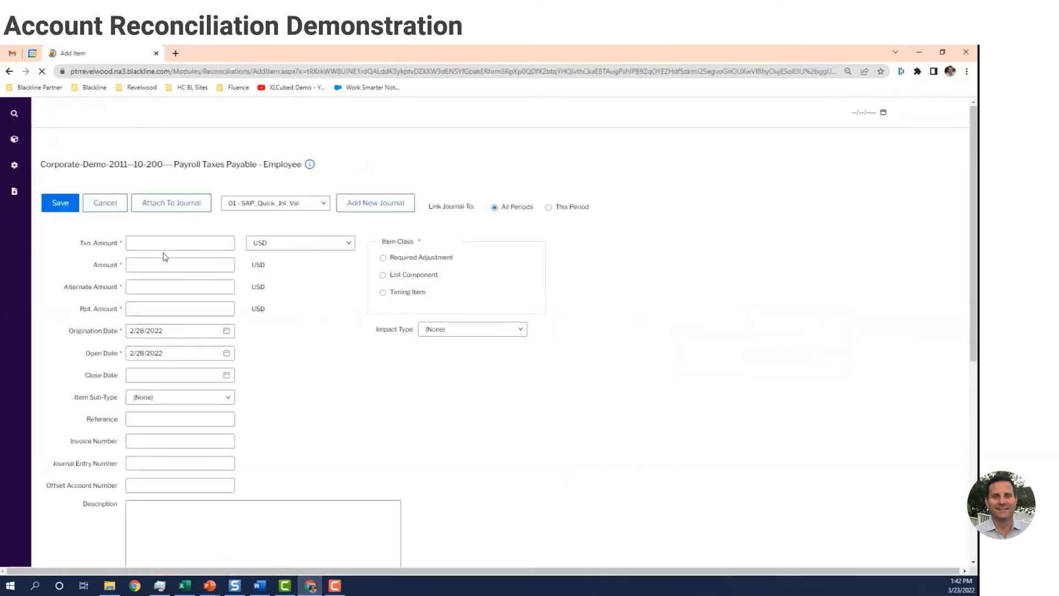
pyautogui.click(191, 252)
pyautogui.write('3000')
pyautogui.press('Tab')
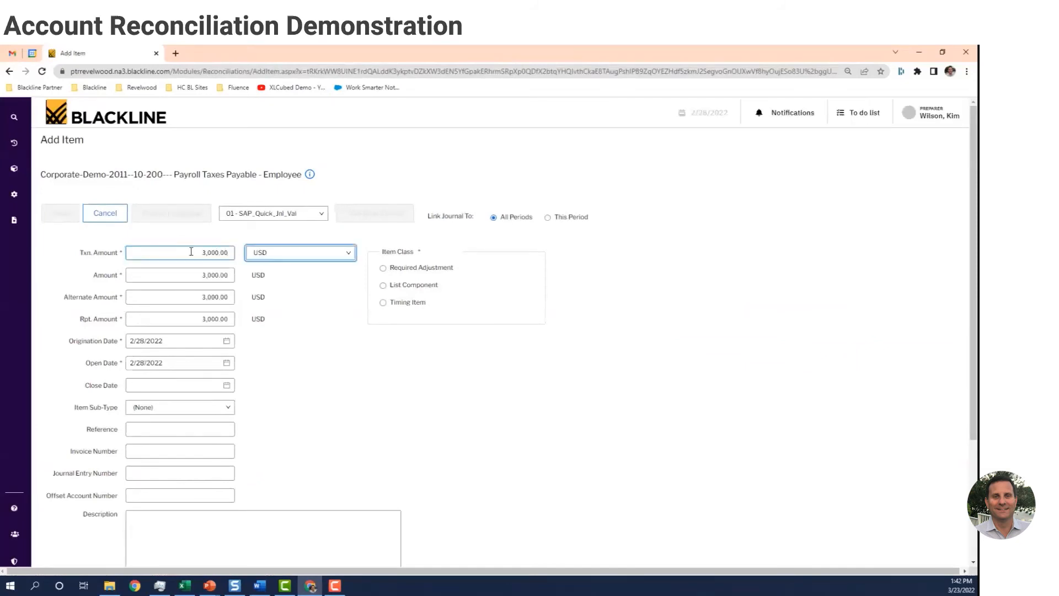
pyautogui.click(168, 435)
pyautogui.write('Dept 200')
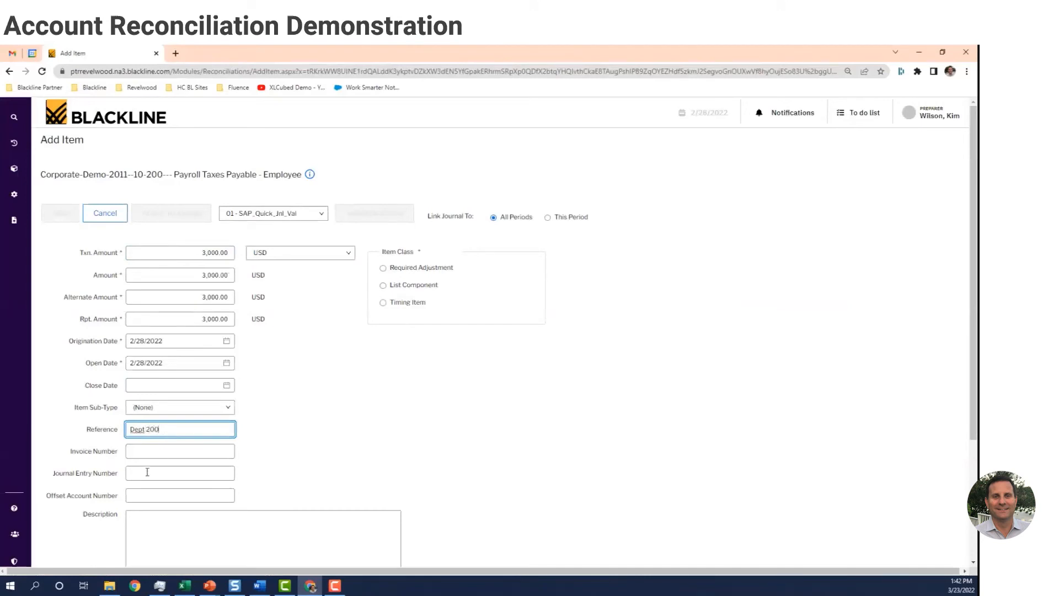
pyautogui.click(383, 285)
pyautogui.click(56, 215)
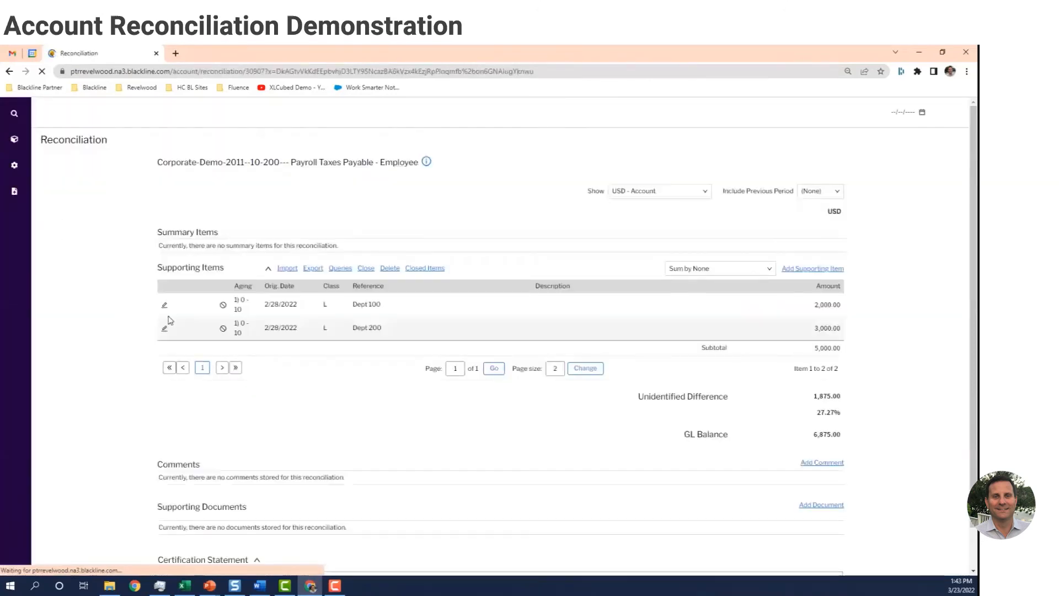
# Add a 1,875 USD List Component supporting item with reference Dept 300 to the reconciliation and save it.
pyautogui.click(830, 269)
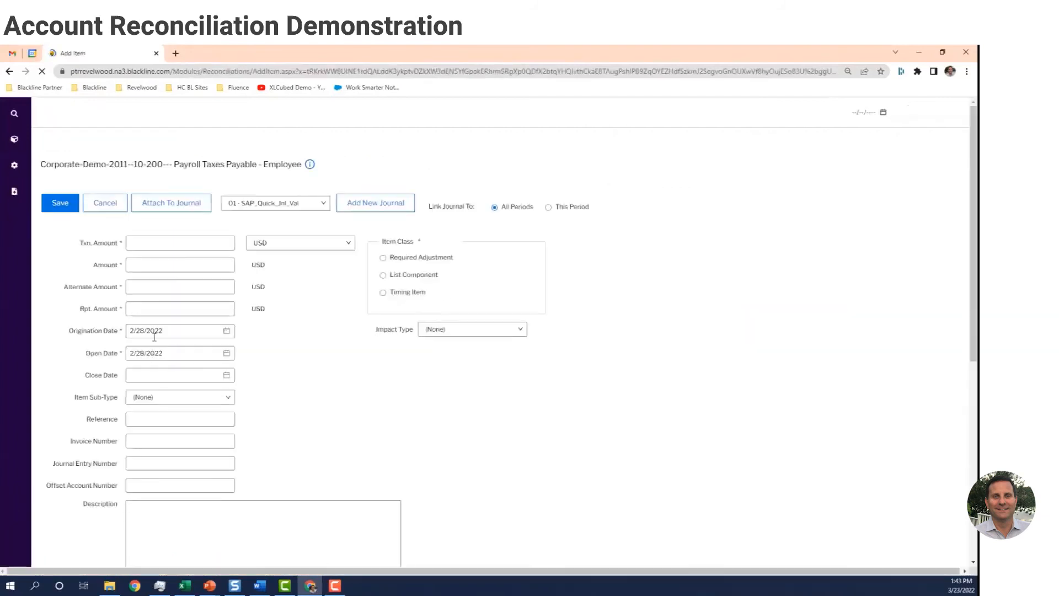
pyautogui.click(168, 256)
pyautogui.write('1,875')
pyautogui.press('Tab')
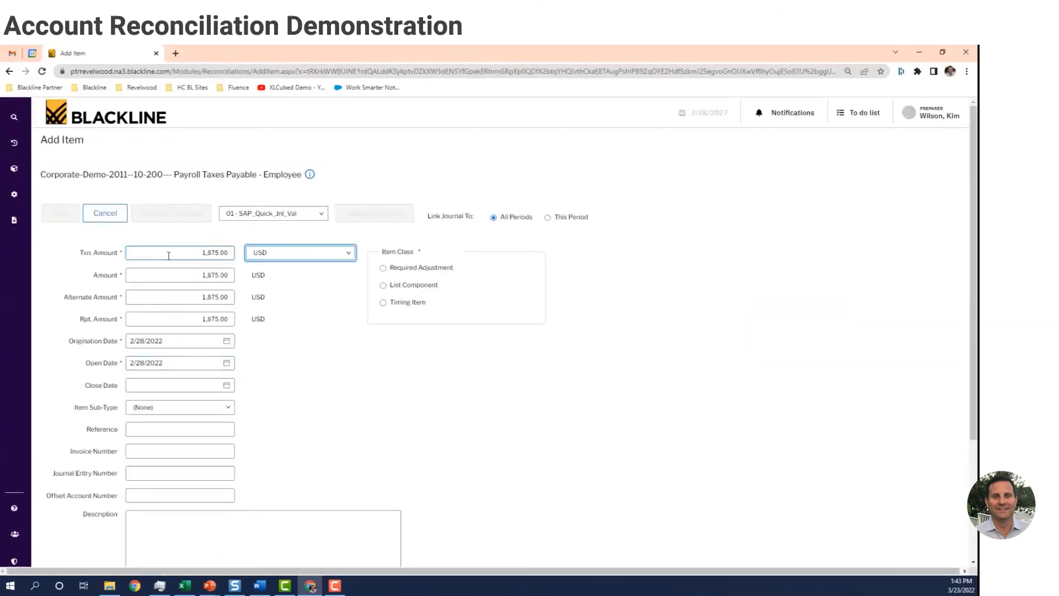
pyautogui.click(164, 431)
pyautogui.write('Dept 300')
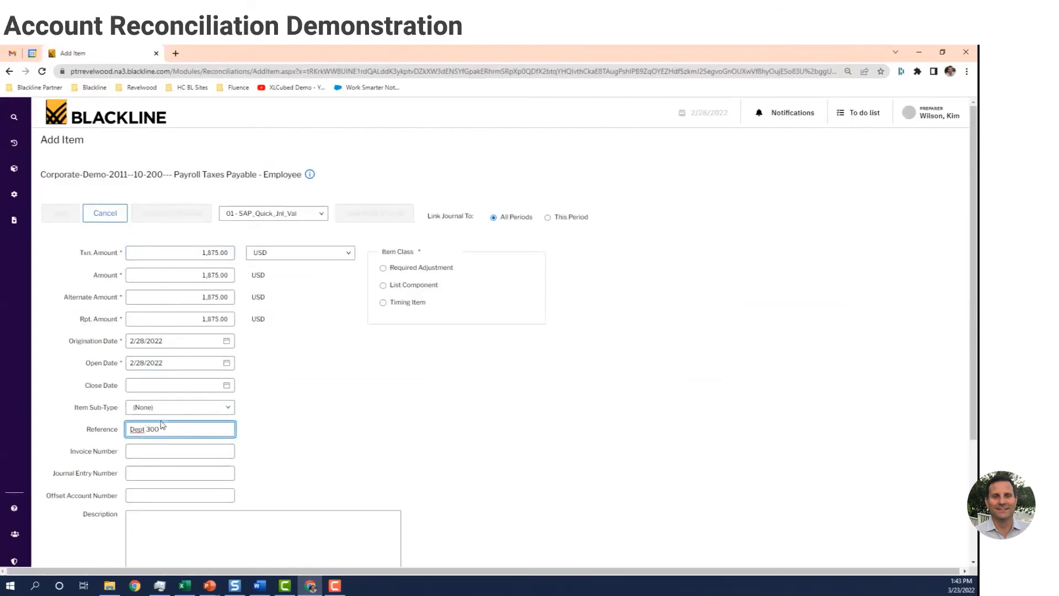
pyautogui.click(414, 287)
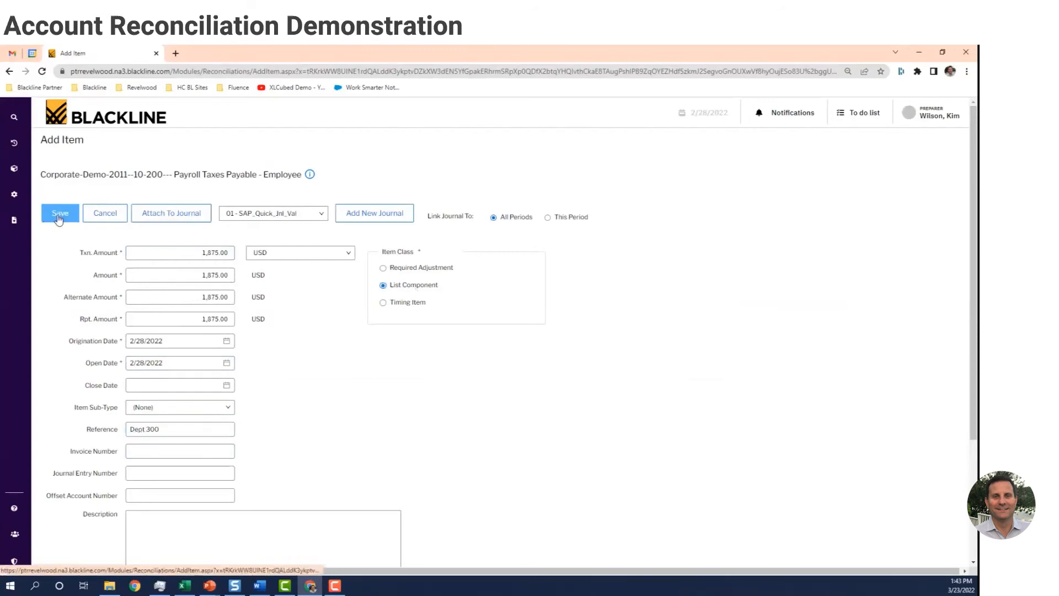
pyautogui.click(59, 216)
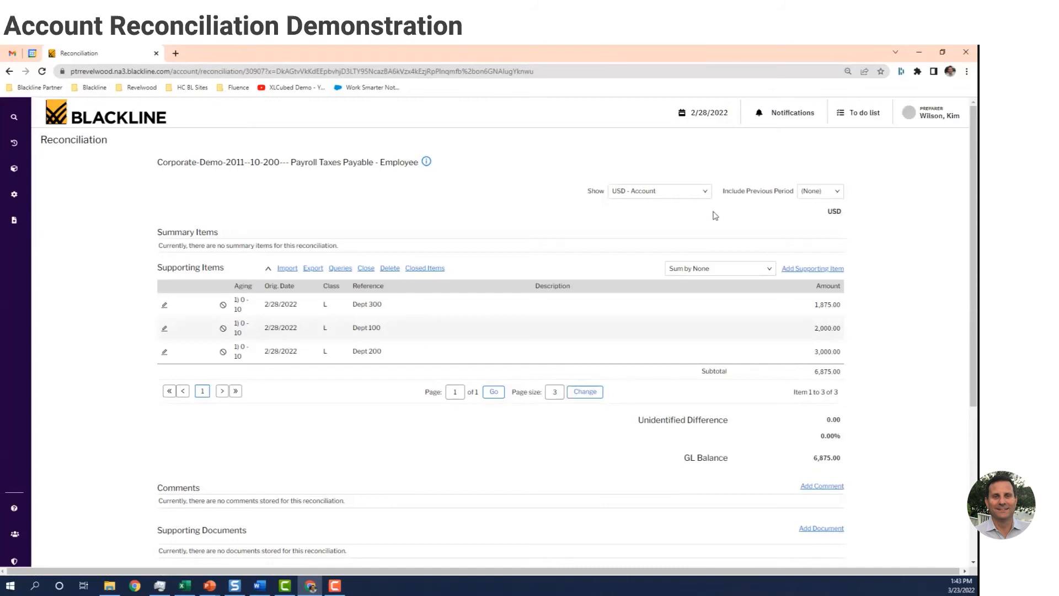
# Compare the supporting items with the previous period 1/31/2022, summed by Reference.
pyautogui.click(821, 194)
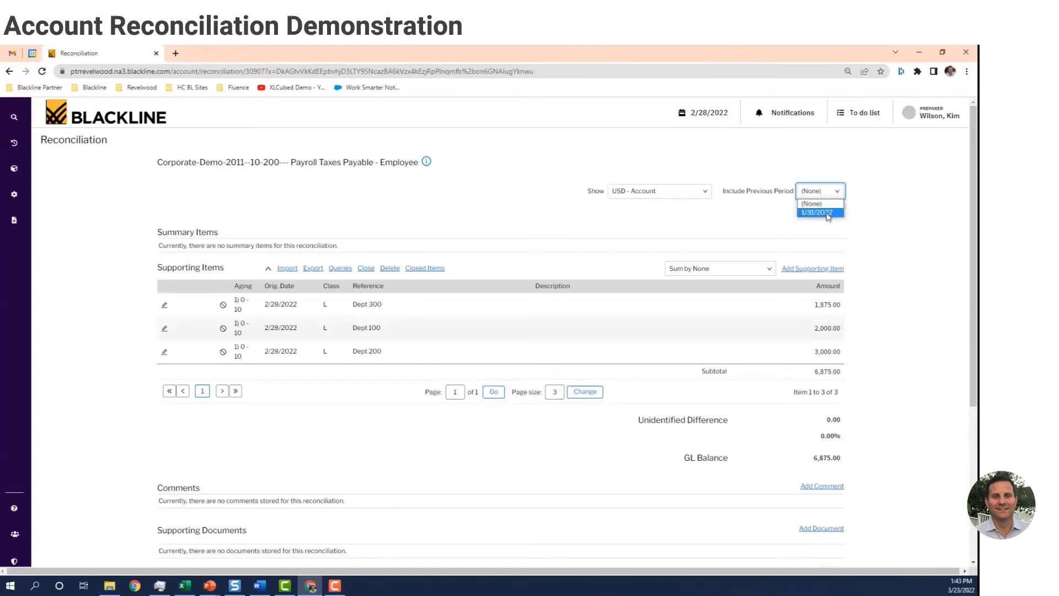
pyautogui.click(827, 212)
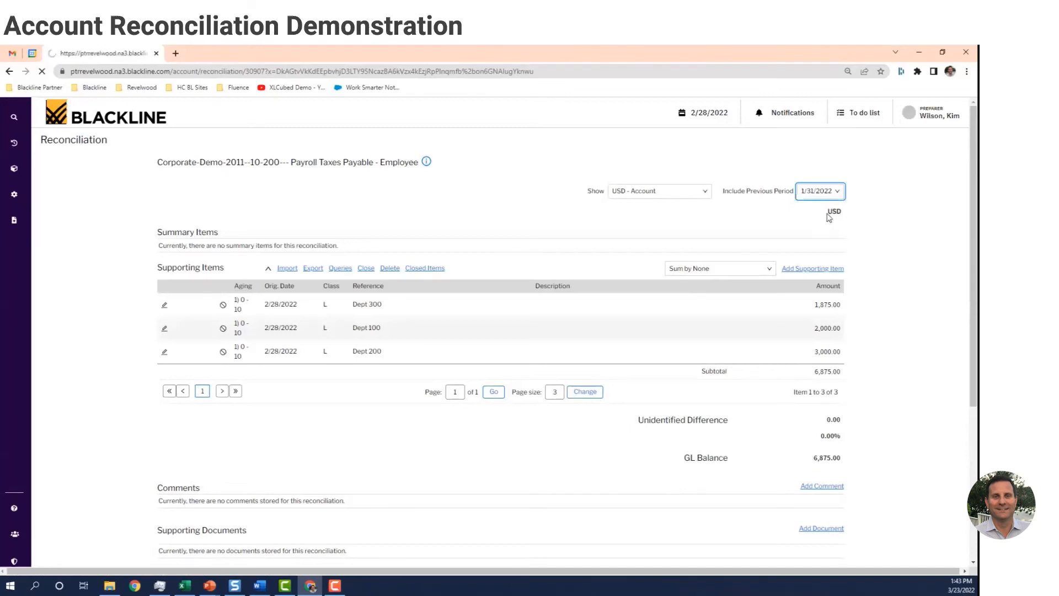
pyautogui.click(757, 272)
pyautogui.click(723, 326)
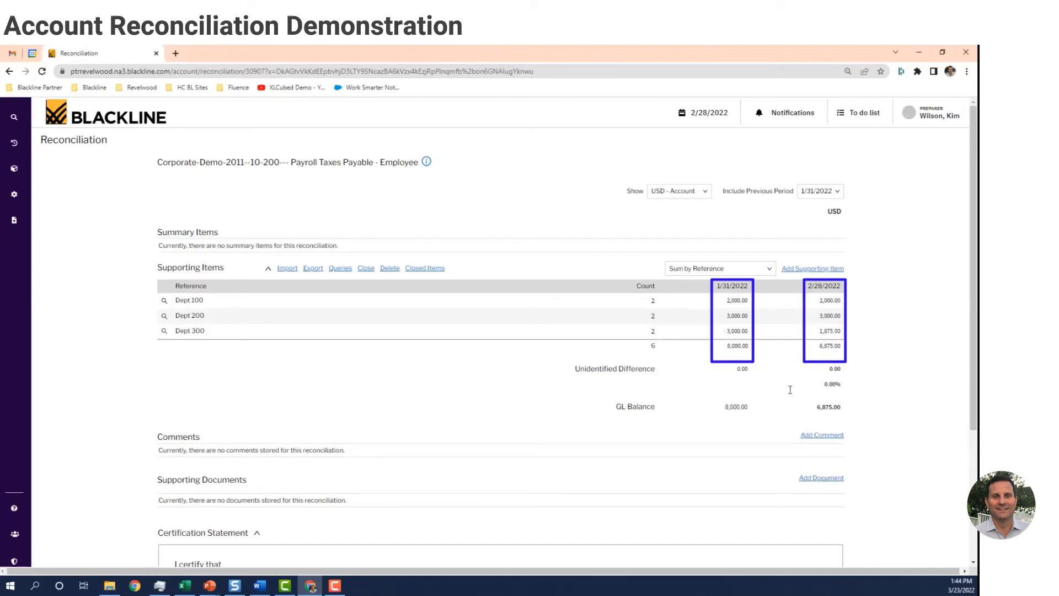
# Add and save the reconciliation comment "Two employees in Dept 300 left the company on Jan 31st.".
pyautogui.click(820, 437)
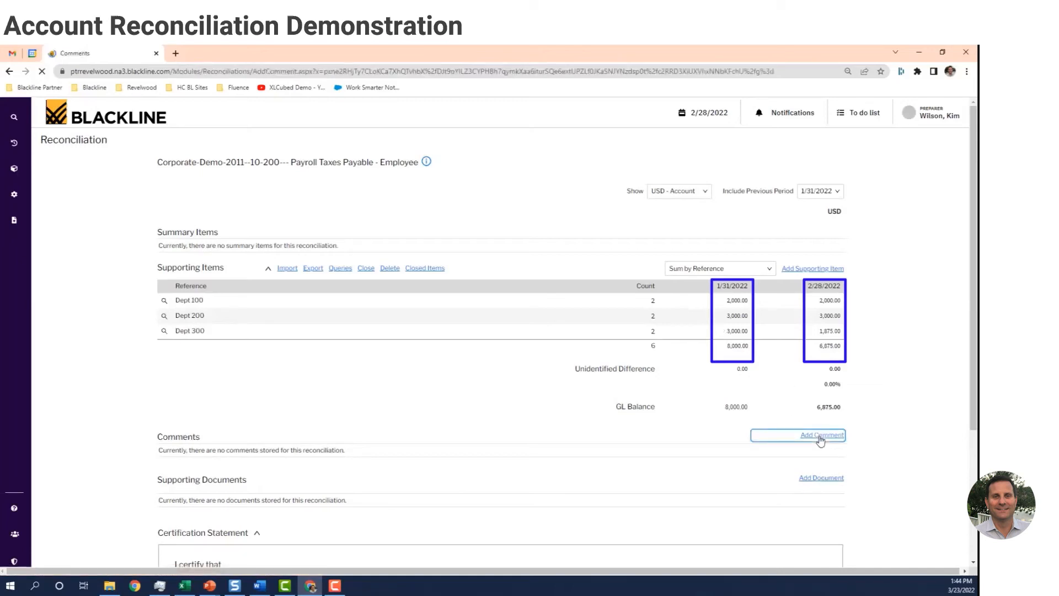
pyautogui.click(203, 236)
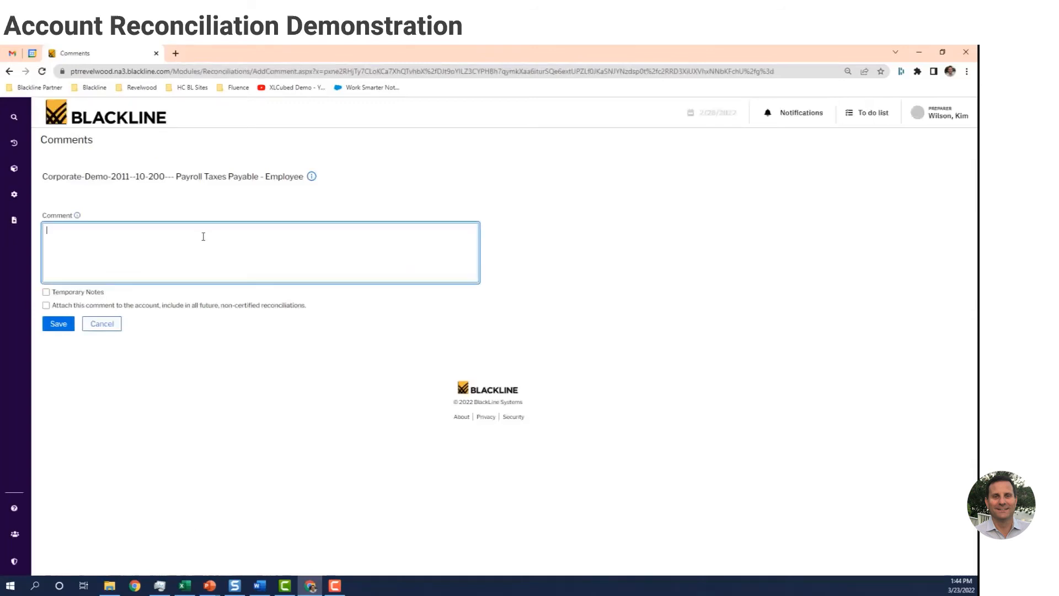
pyautogui.write('Two empl')
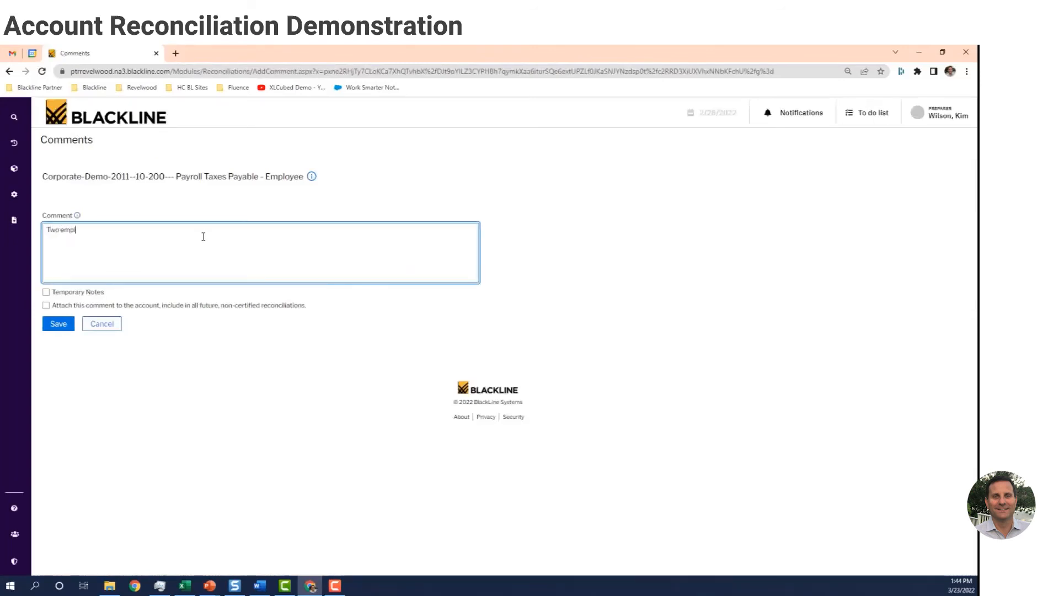
pyautogui.write('oyees in Dept 300 left the company on Jan 31st.')
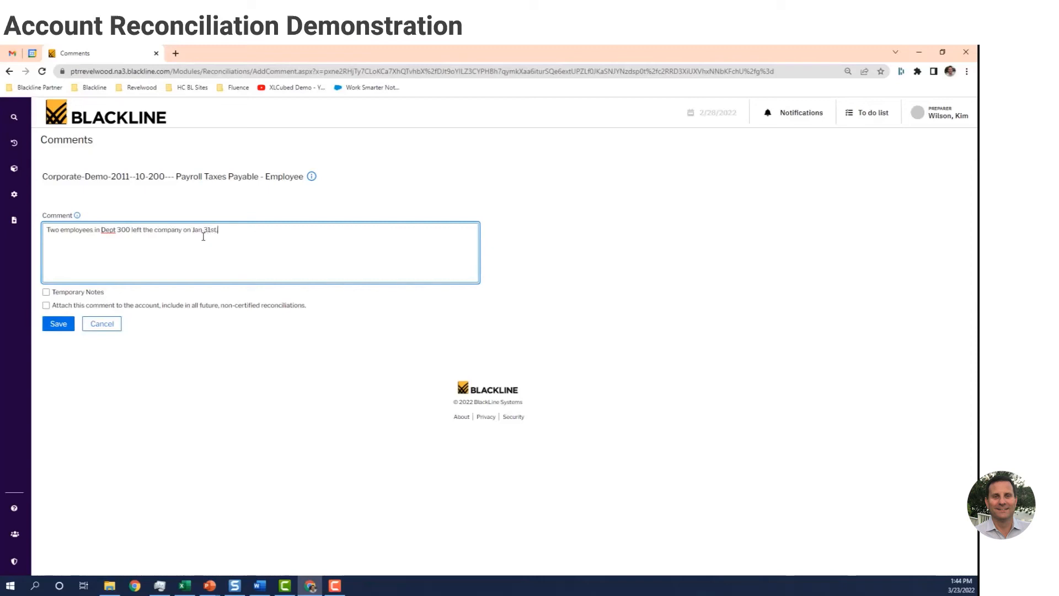
pyautogui.click(60, 326)
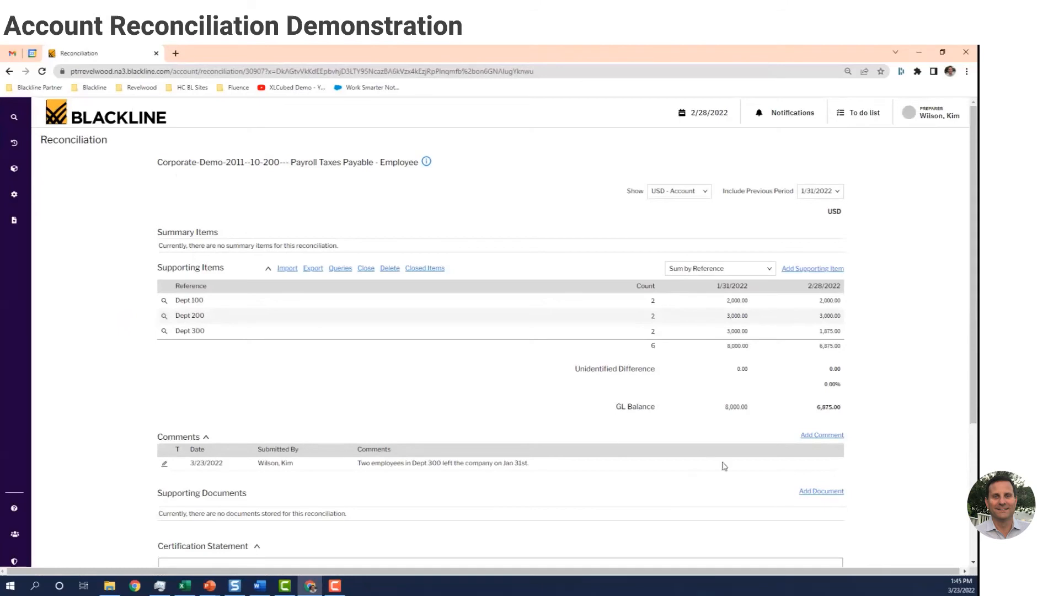
# Attach the file Utipro - Payroll Summary Report Feb 2022.pdf as a supporting document of the reconciliation.
pyautogui.click(818, 492)
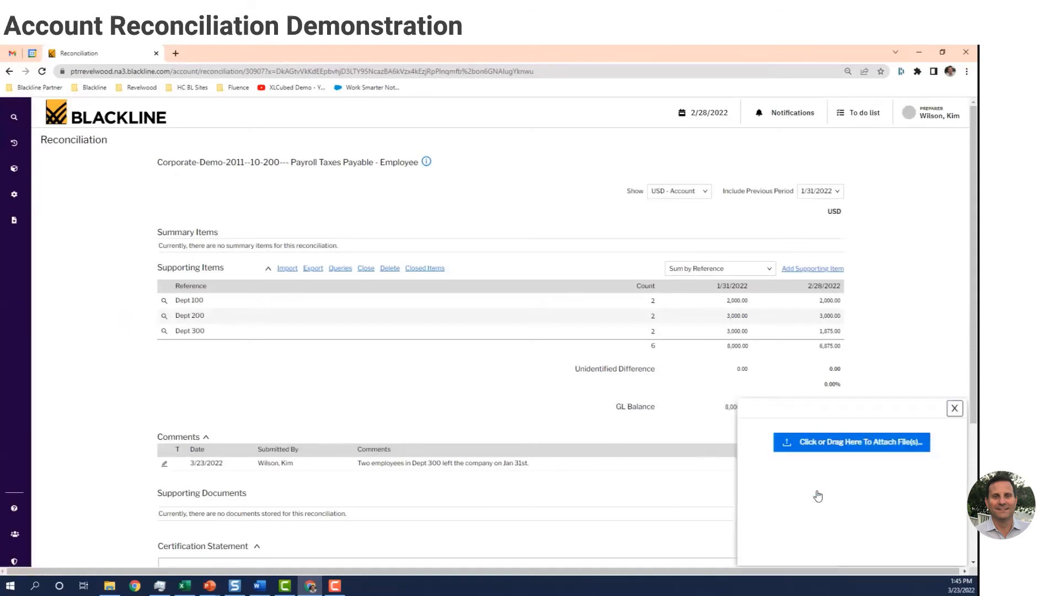
pyautogui.click(859, 443)
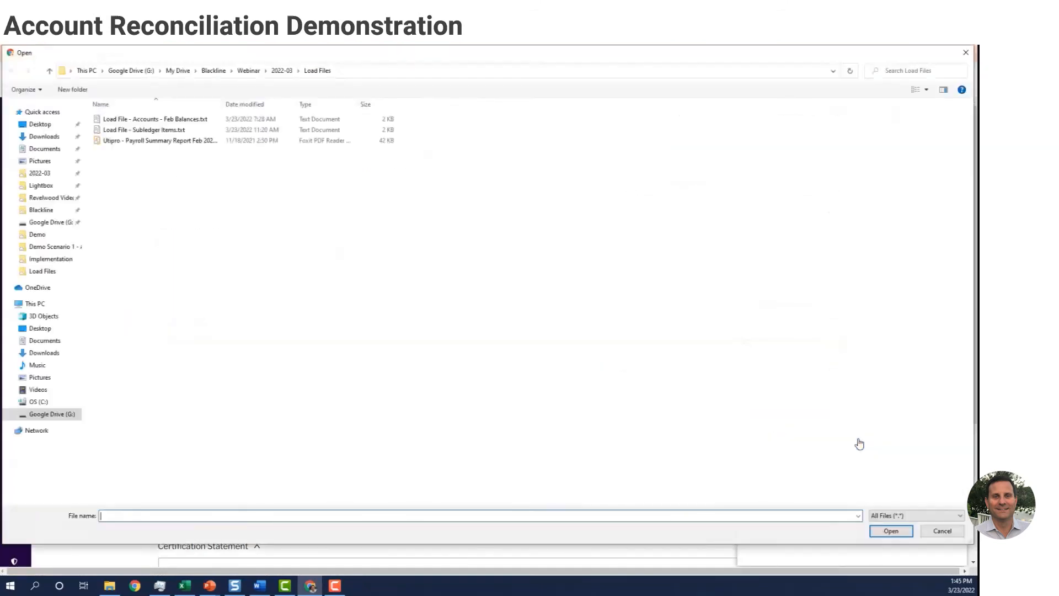
pyautogui.click(174, 142)
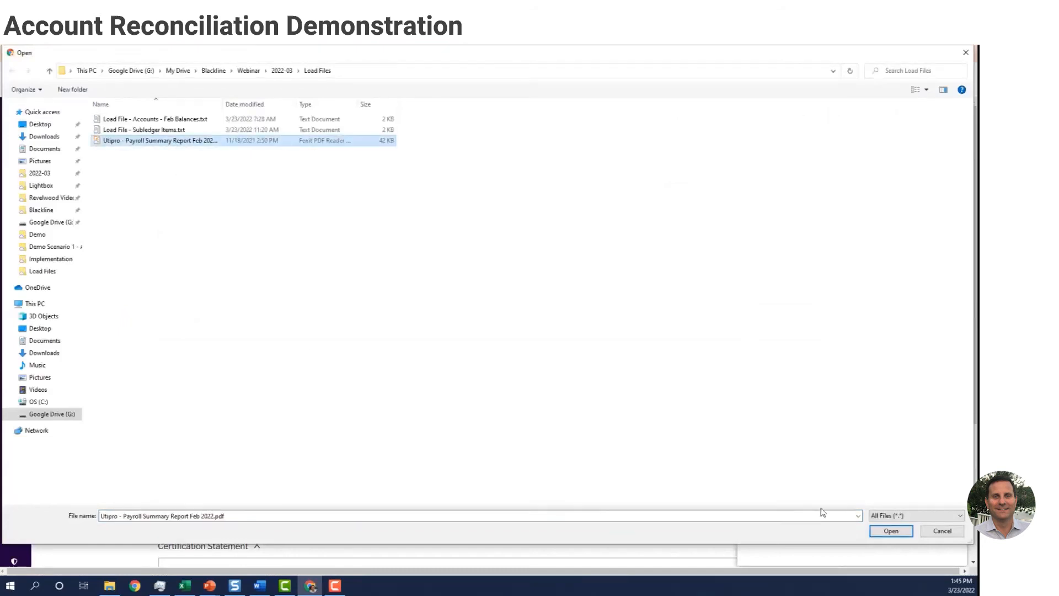
pyautogui.click(888, 532)
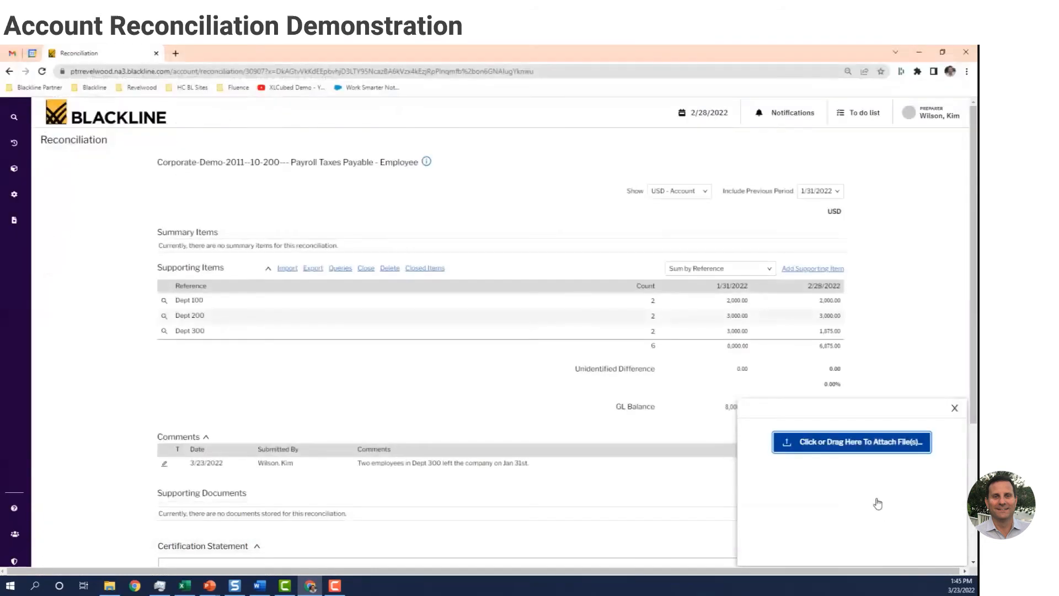
pyautogui.click(954, 408)
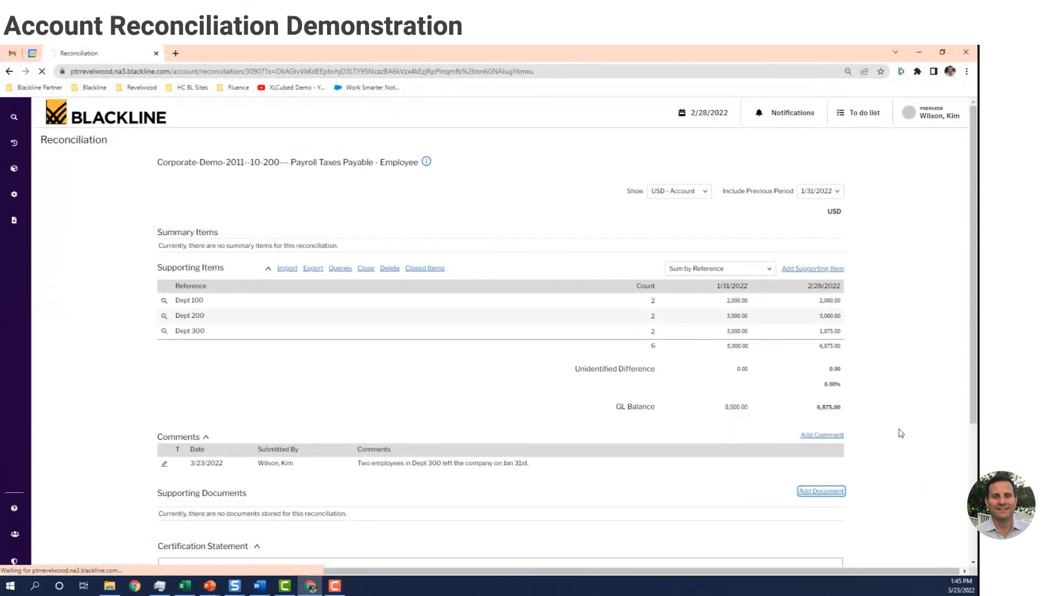
# Certify the Payroll Taxes Payable - Employee reconciliation and send the certification notification to the approver.
pyautogui.scroll(-1, 900, 433)
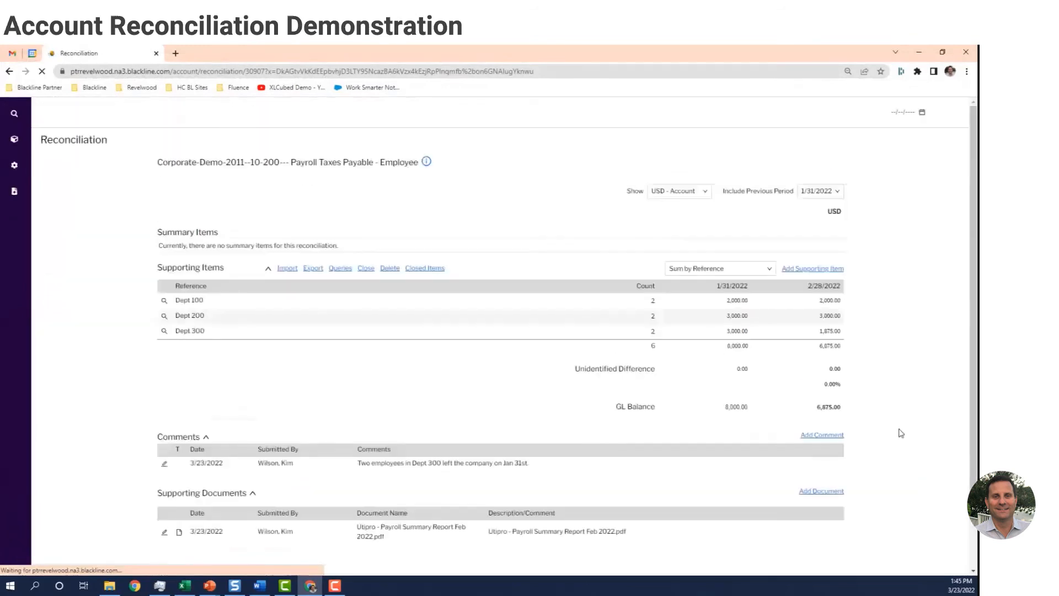
pyautogui.scroll(-2, 901, 433)
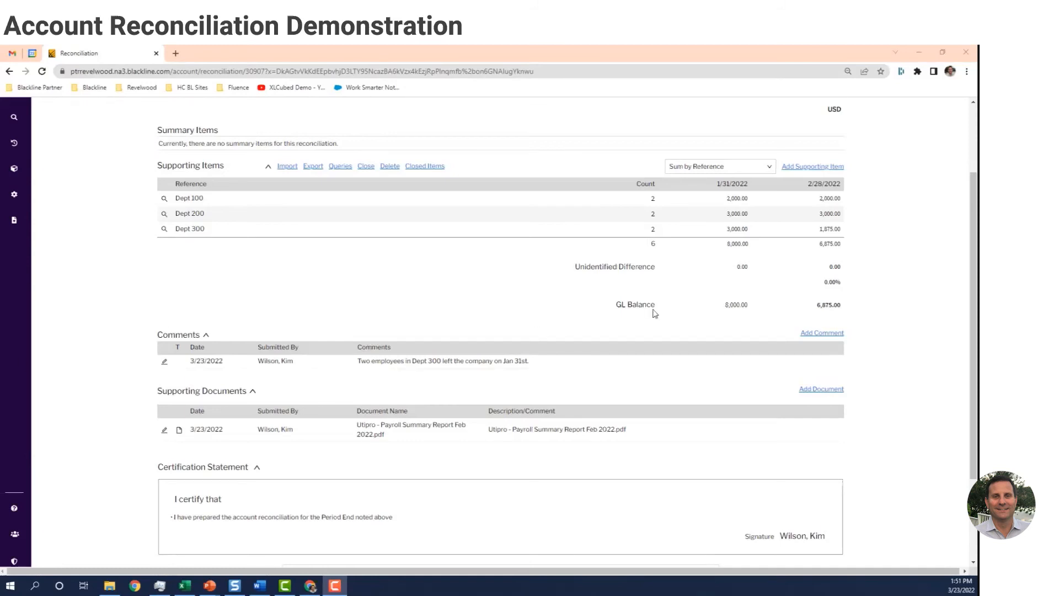
pyautogui.scroll(-3, 655, 312)
pyautogui.click(441, 464)
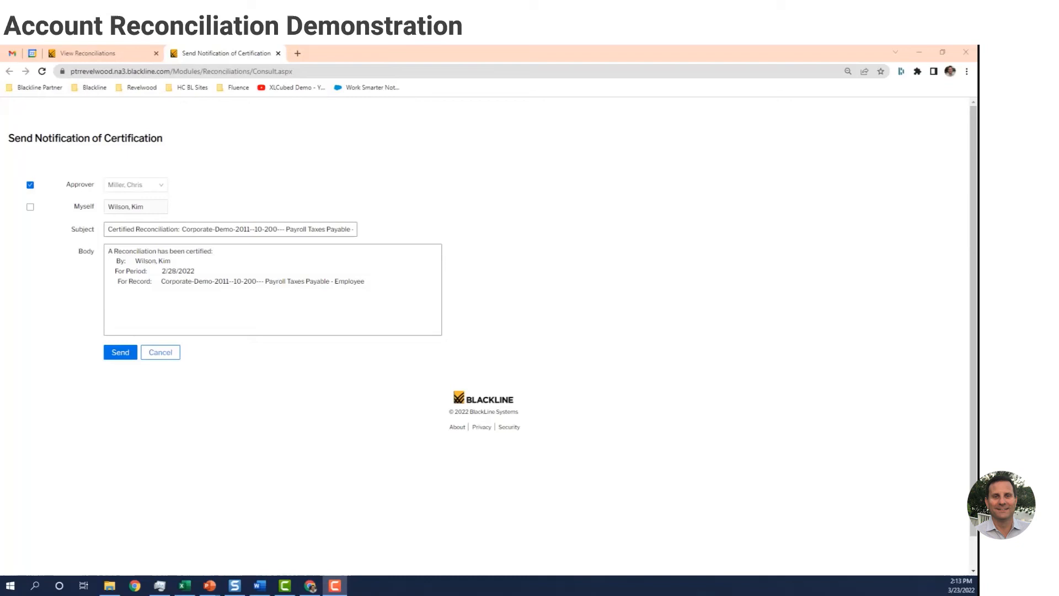
pyautogui.click(124, 355)
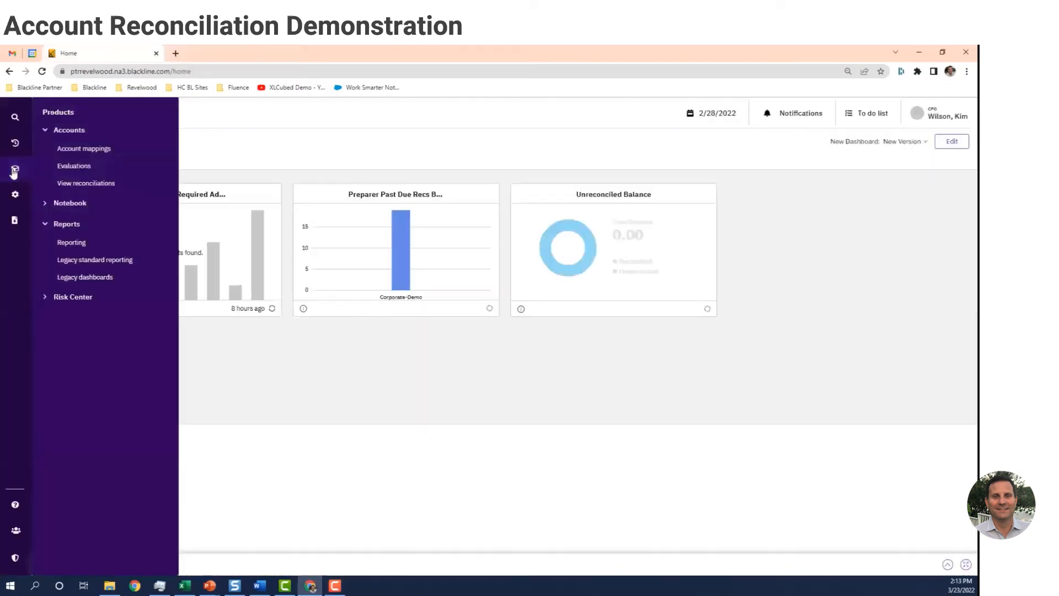
# Open the Account Reconciliation Summary _ V2 report and examine the chart's account counts for each certification status.
pyautogui.click(65, 244)
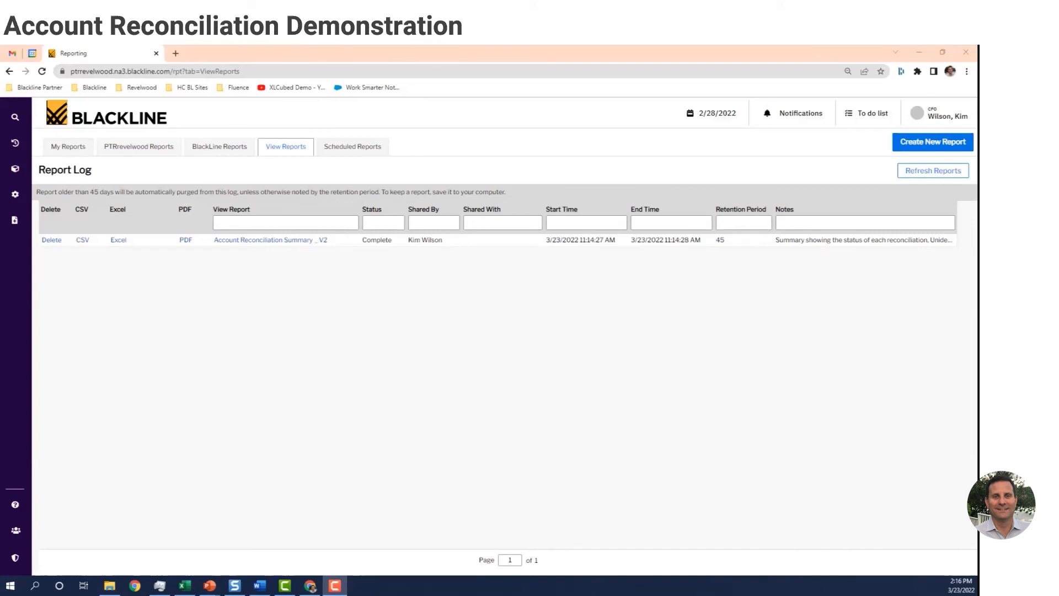
pyautogui.click(305, 244)
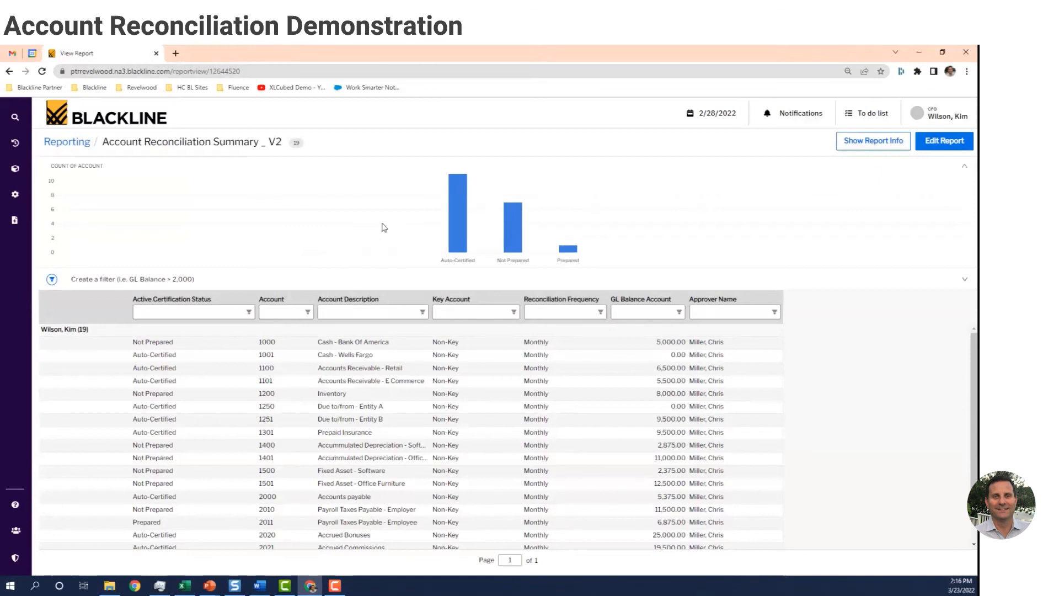
pyautogui.moveTo(457, 227)
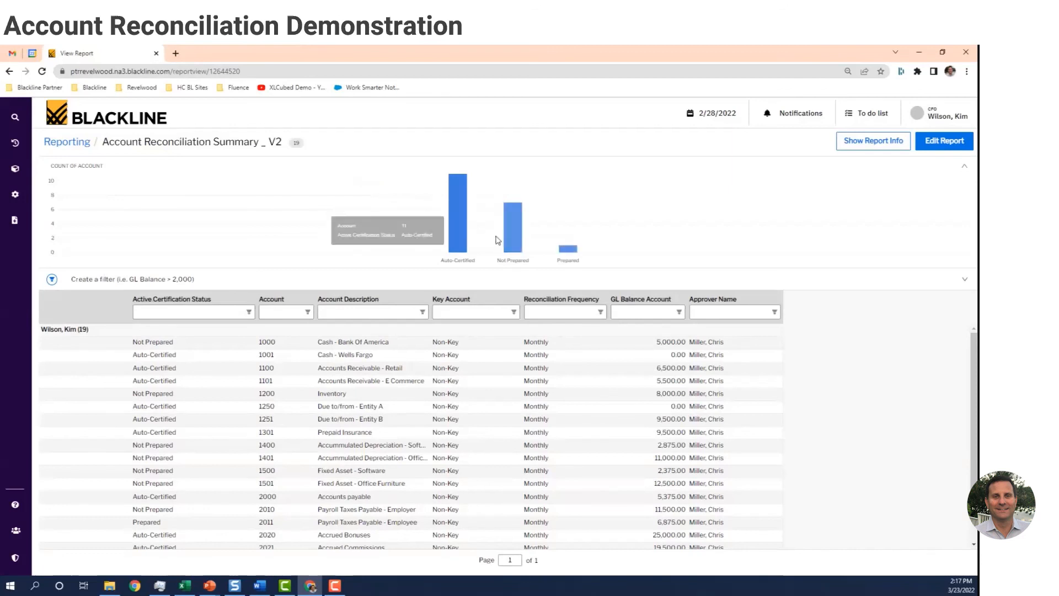
pyautogui.moveTo(511, 232)
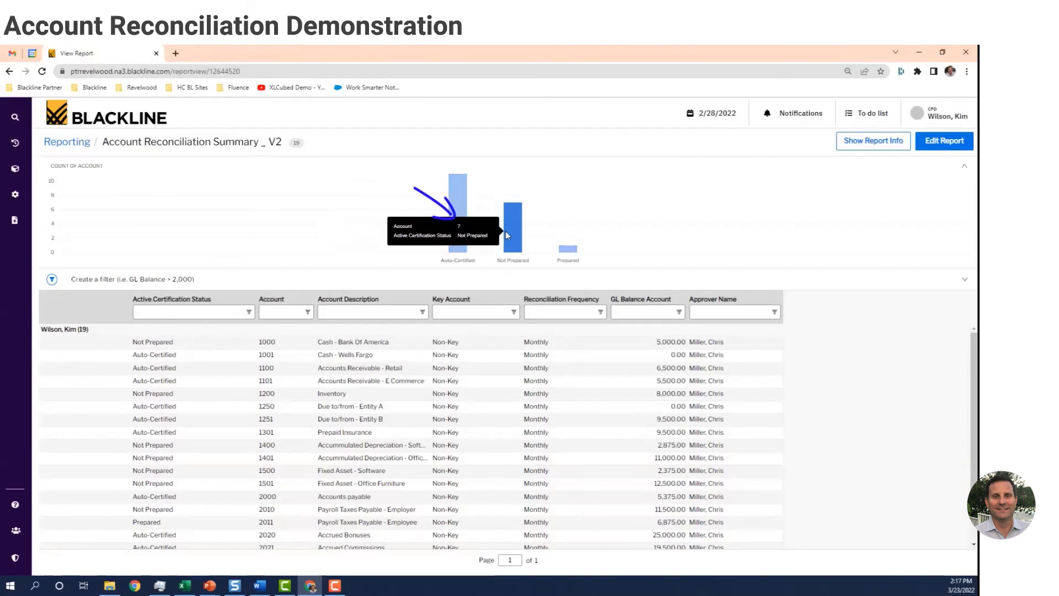
pyautogui.moveTo(569, 251)
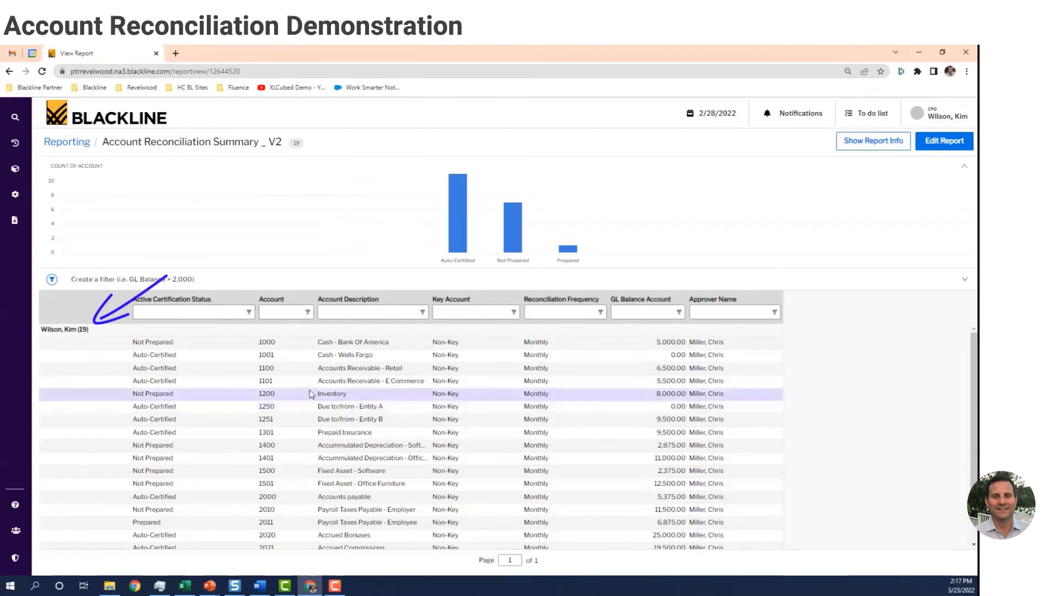
# Sort the Account Reconciliation Summary _ V2 report by Account Description in ascending order.
pyautogui.click(351, 310)
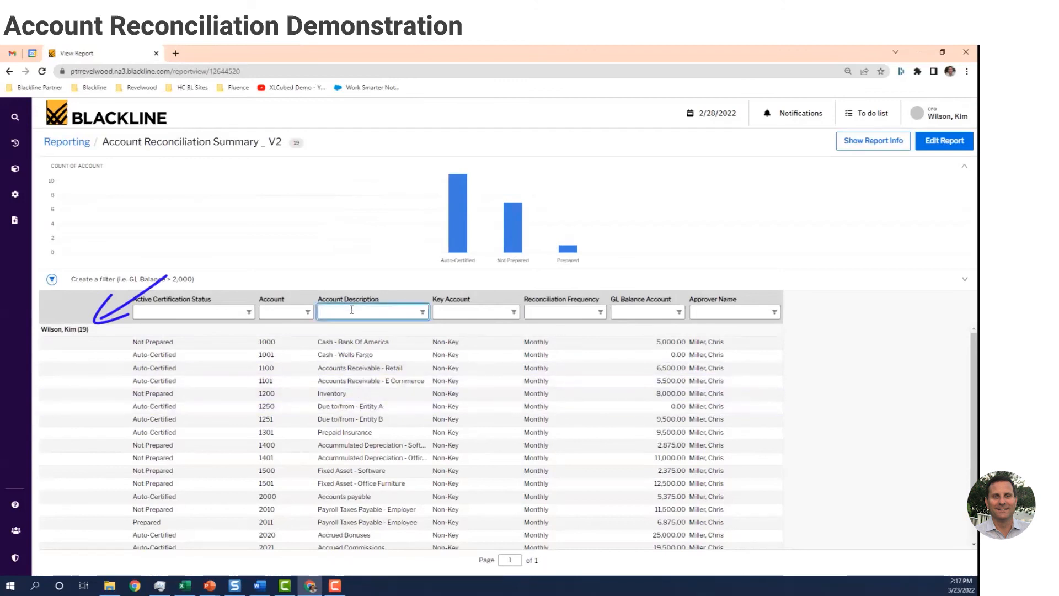
pyautogui.click(357, 299)
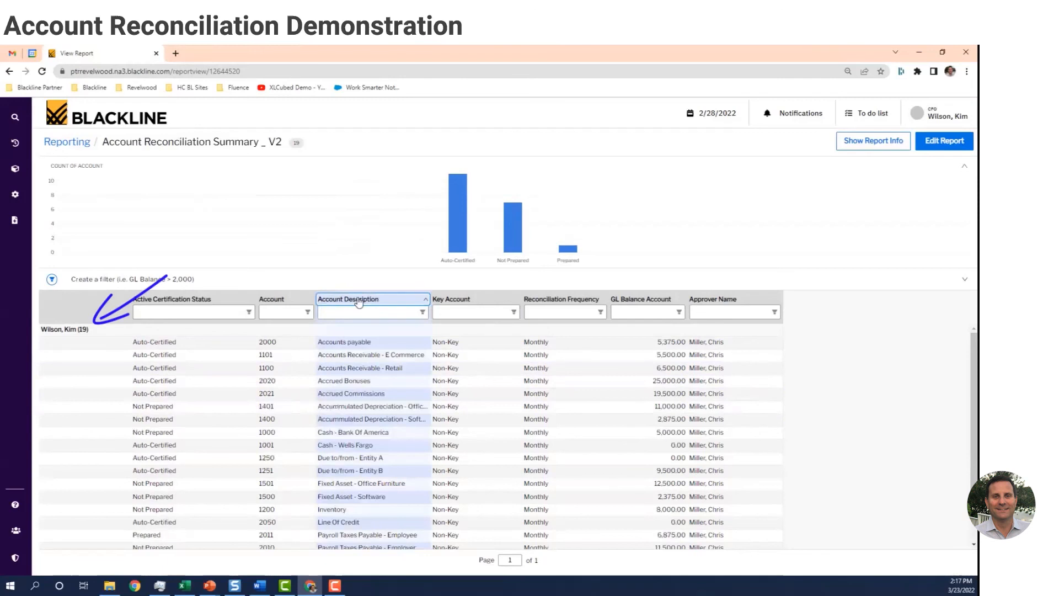